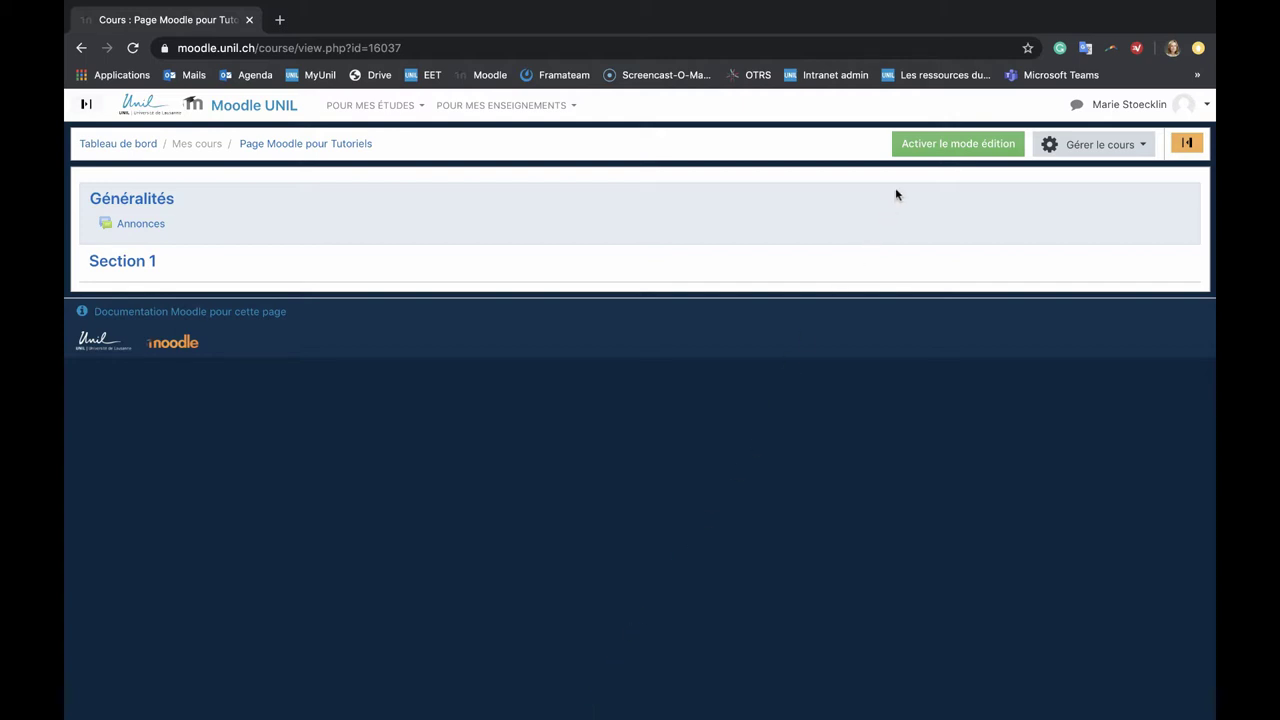
- Turn on editing mode for the course and add a Base de données activity to Section 1
left_click(918, 154)
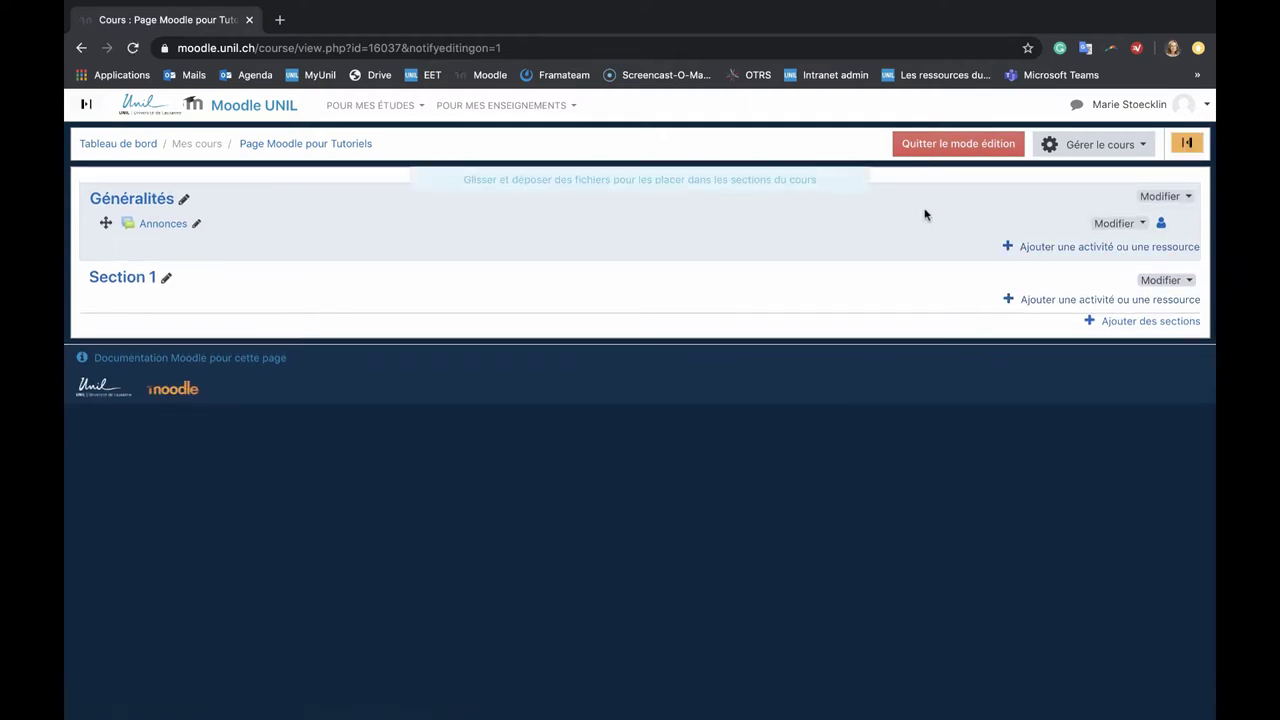
left_click(1038, 301)
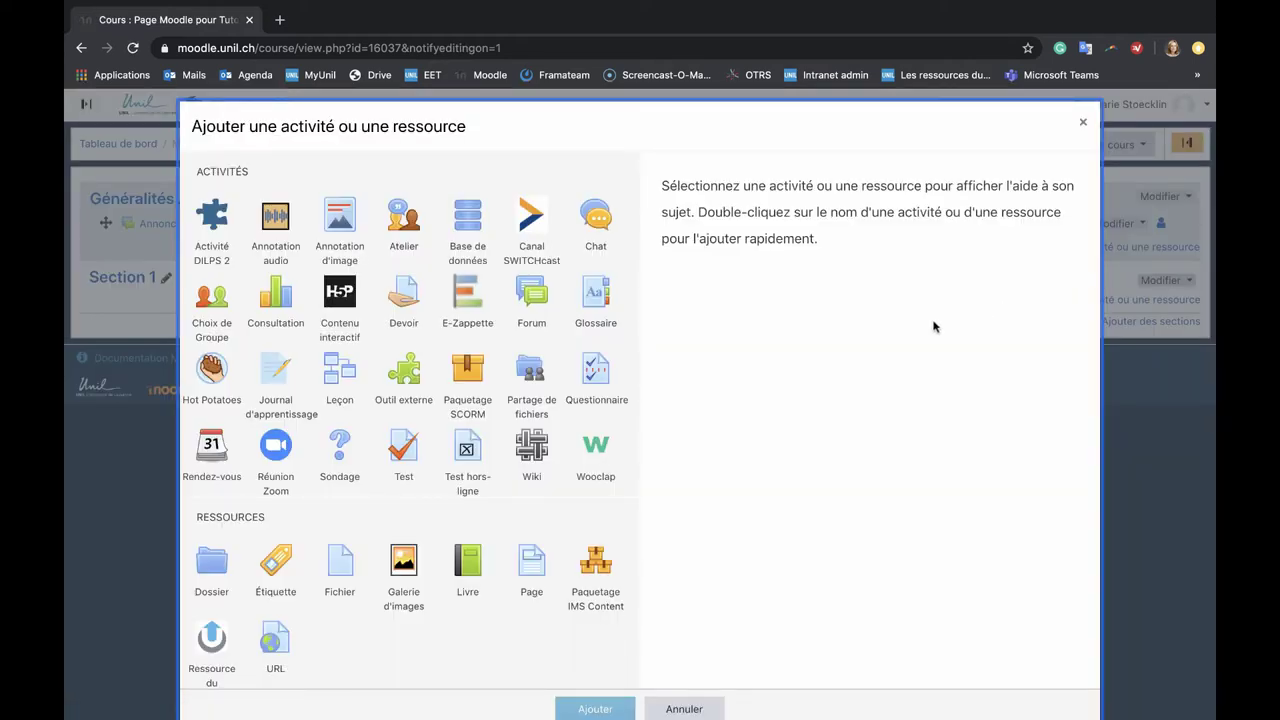
left_click(465, 217)
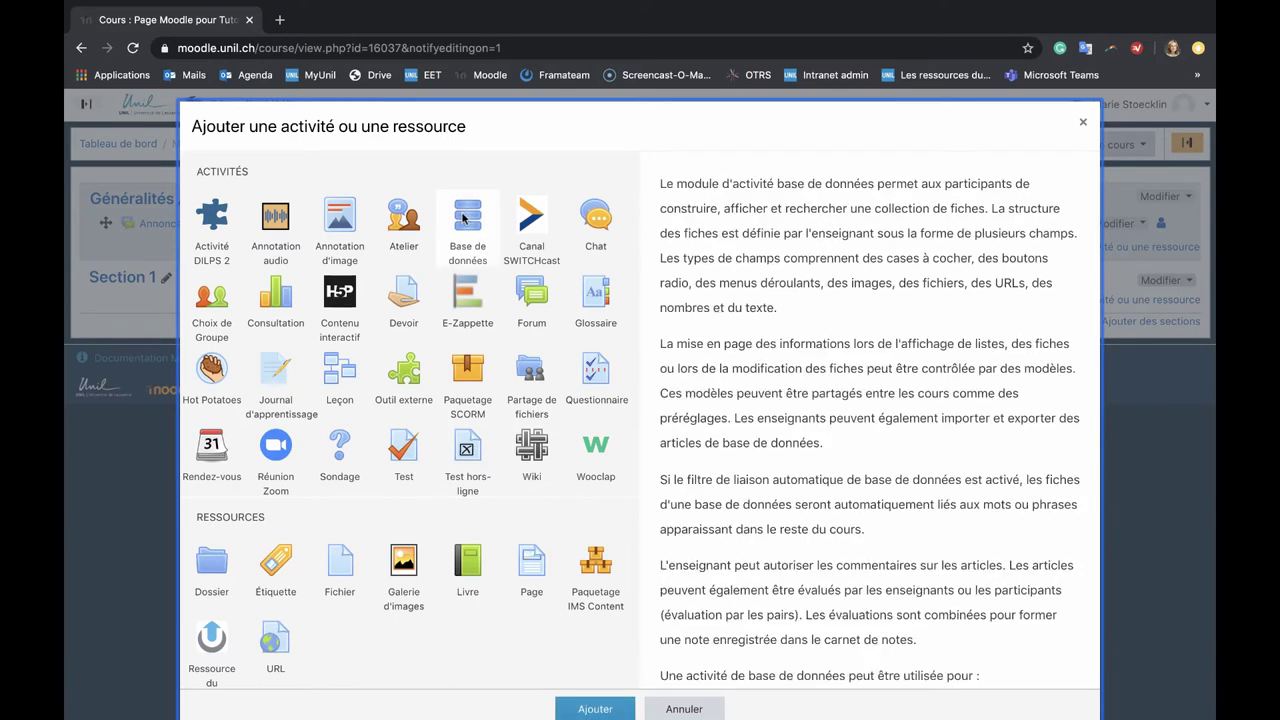
left_click(577, 707)
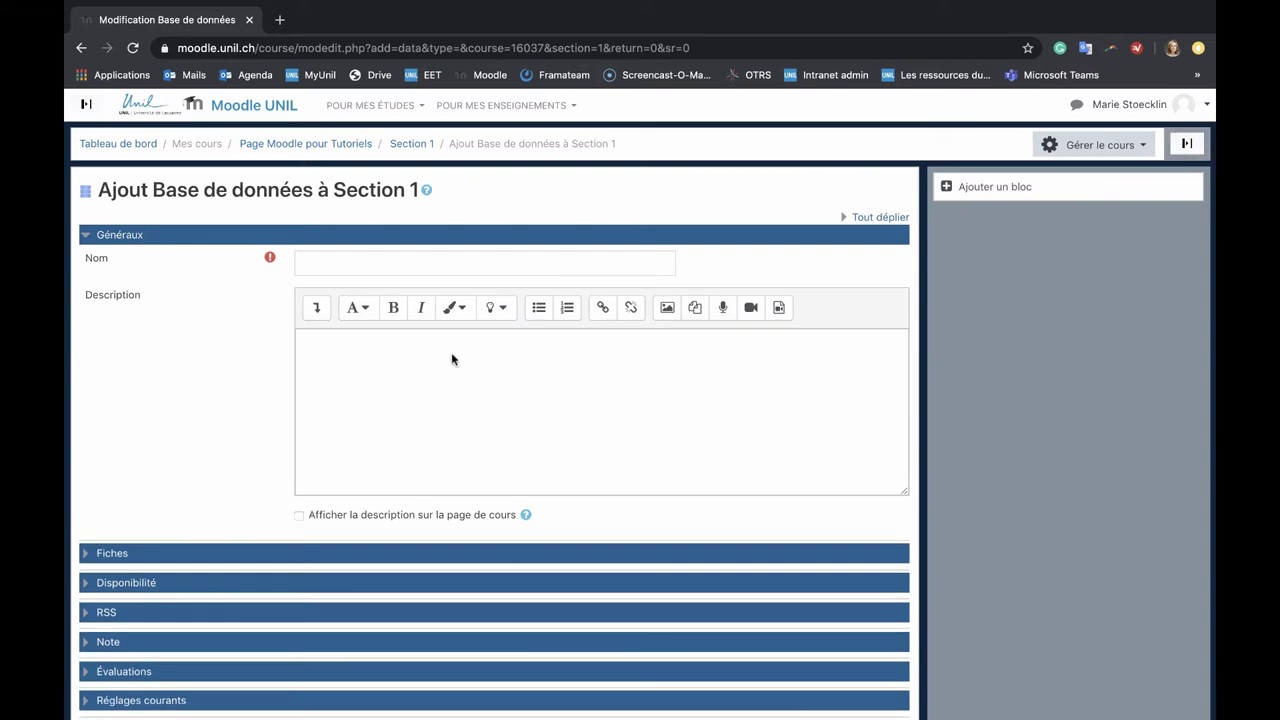
- Name the database activity "Auteurs célèbres en Psychologie"
left_click(421, 263)
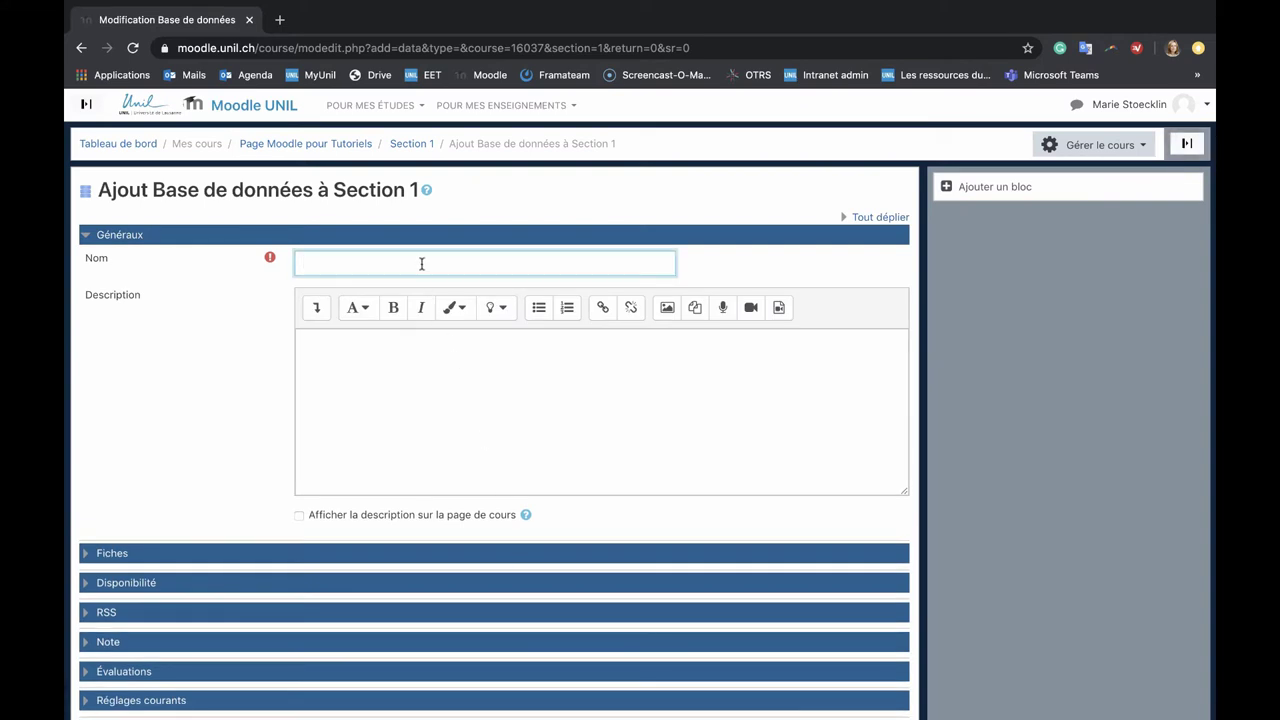
type("Auteurs célèbres en Psychologie")
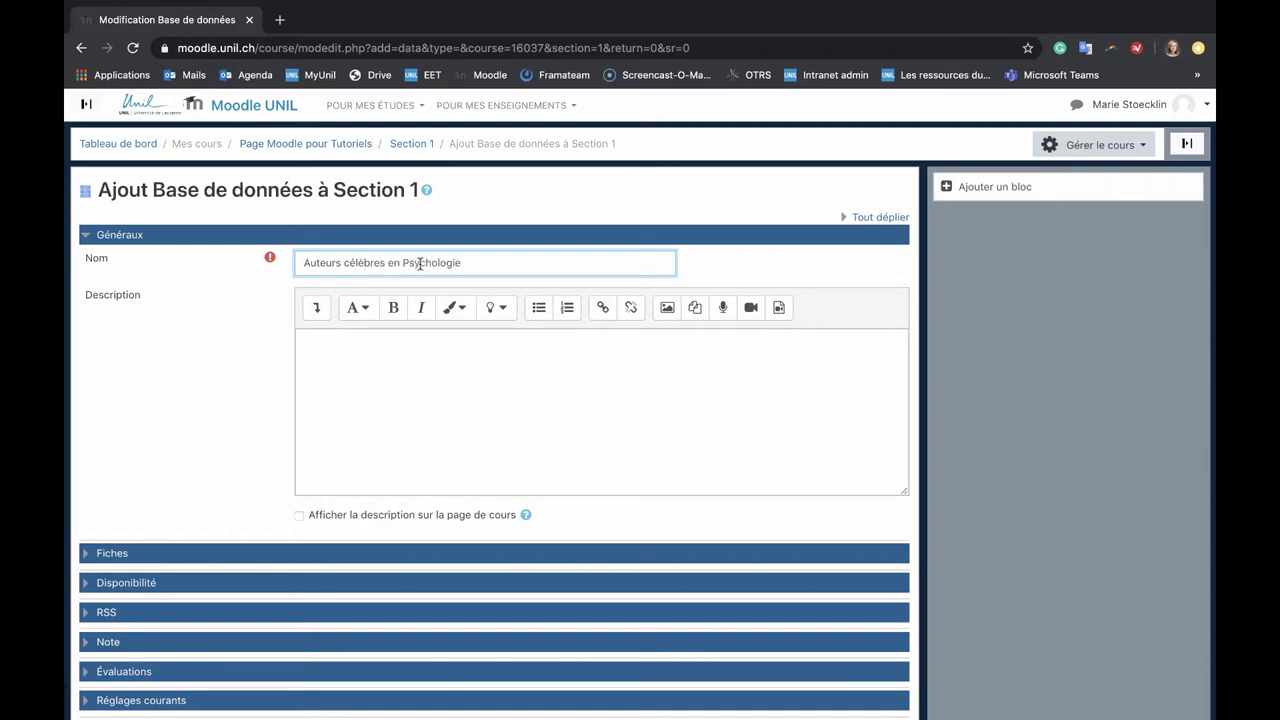
left_click(256, 367)
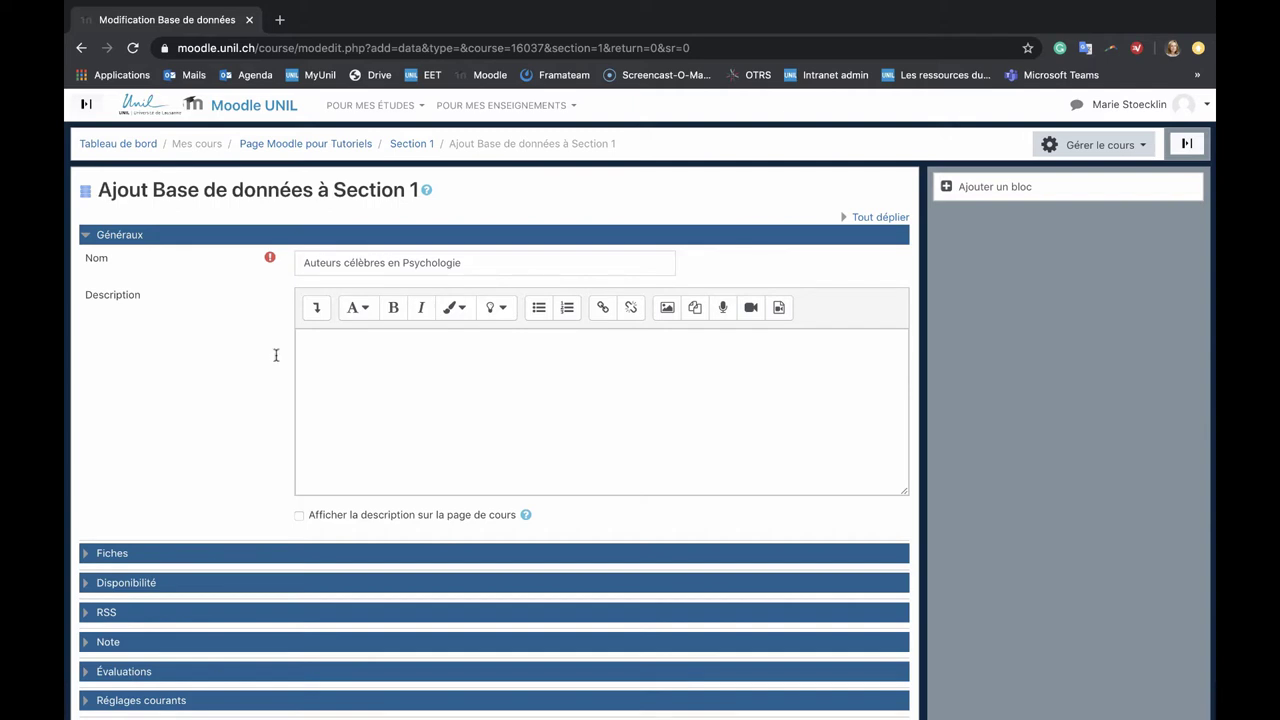
- Enter the description "Les fiches que vous devez réaliser doivent porter sur:" followed by three lines containing only a dash
left_click(348, 346)
type("Le")
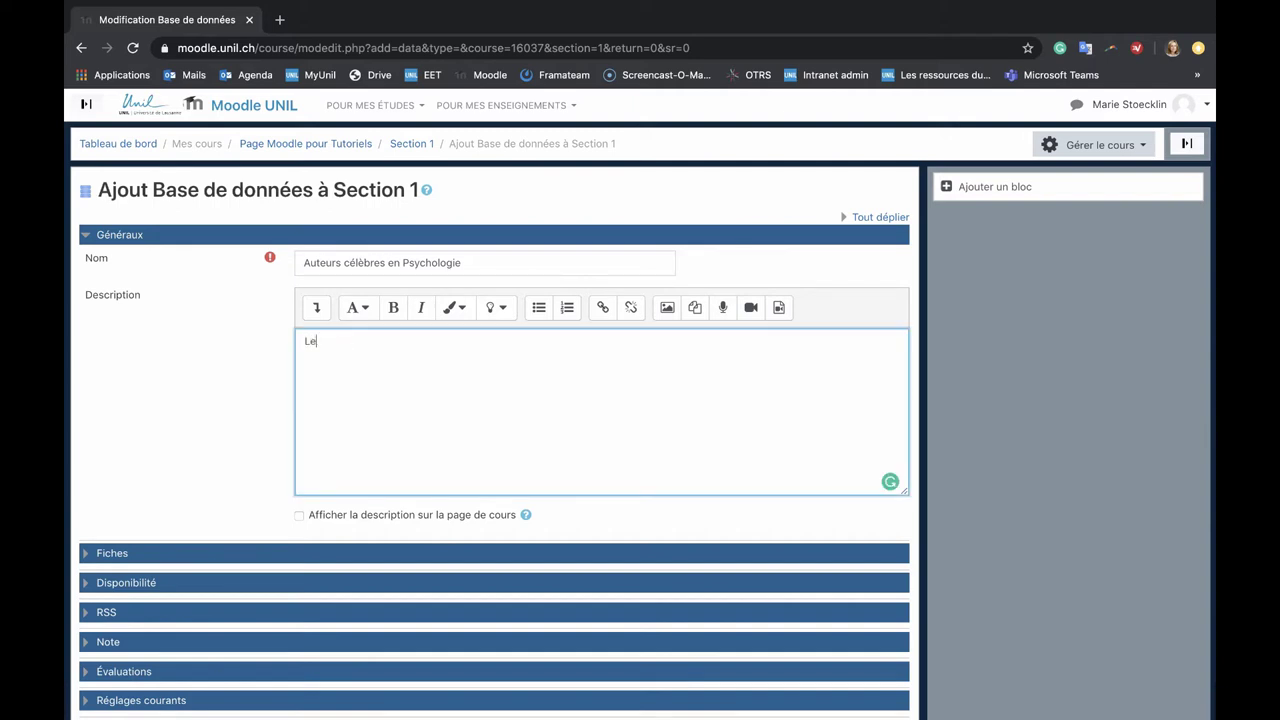
type("s fiches que vous deve")
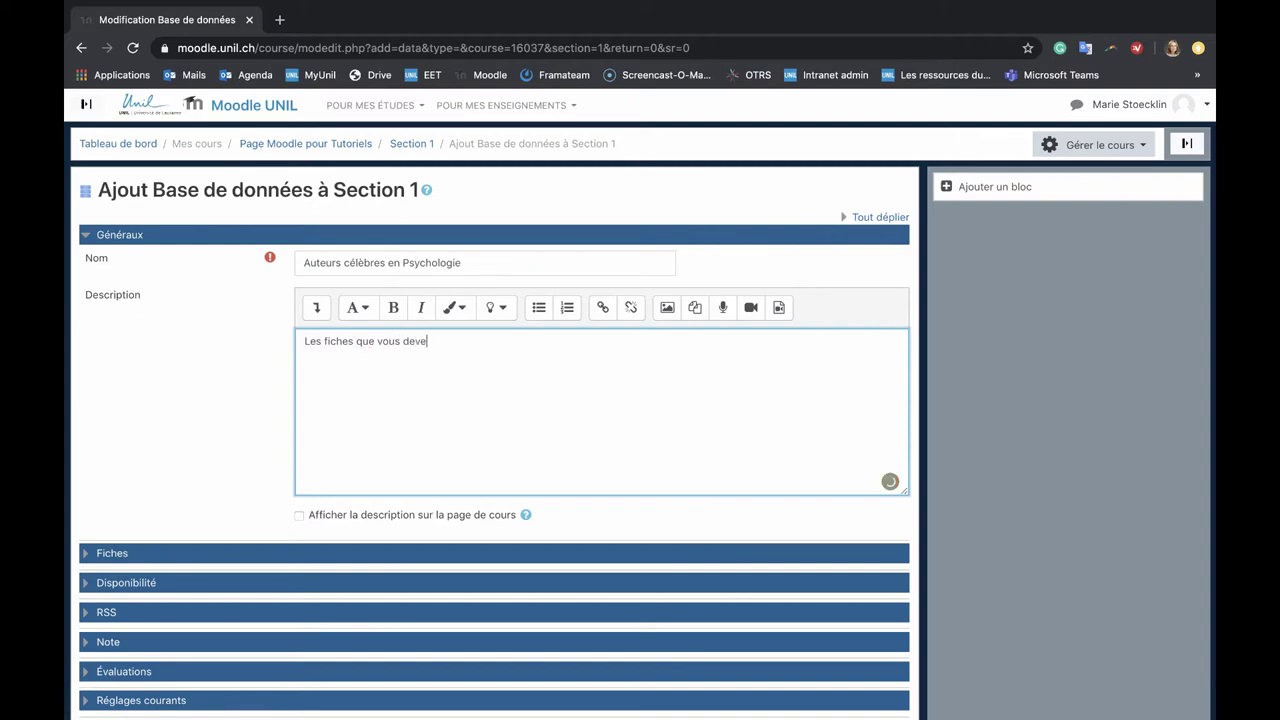
type("z réaliser doivent porter sur:")
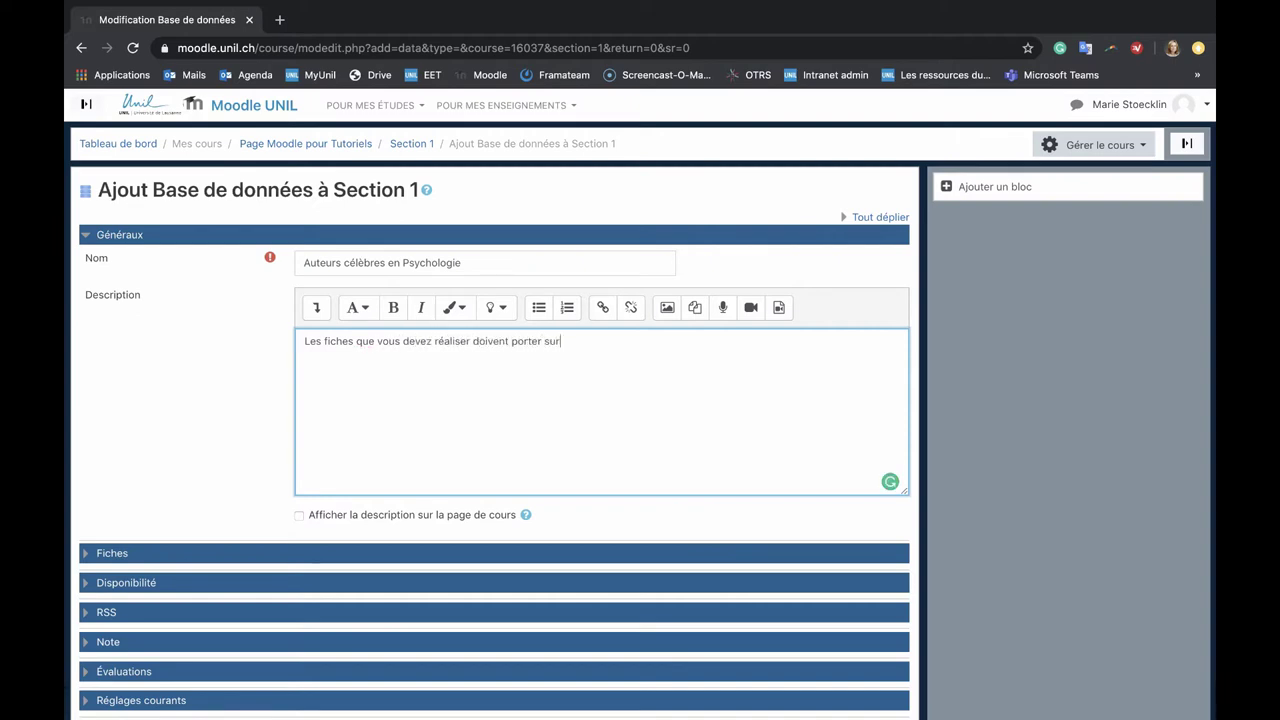
key("Return")
type("-")
key("Return")
type("-")
key("Return")
left_click(200, 374)
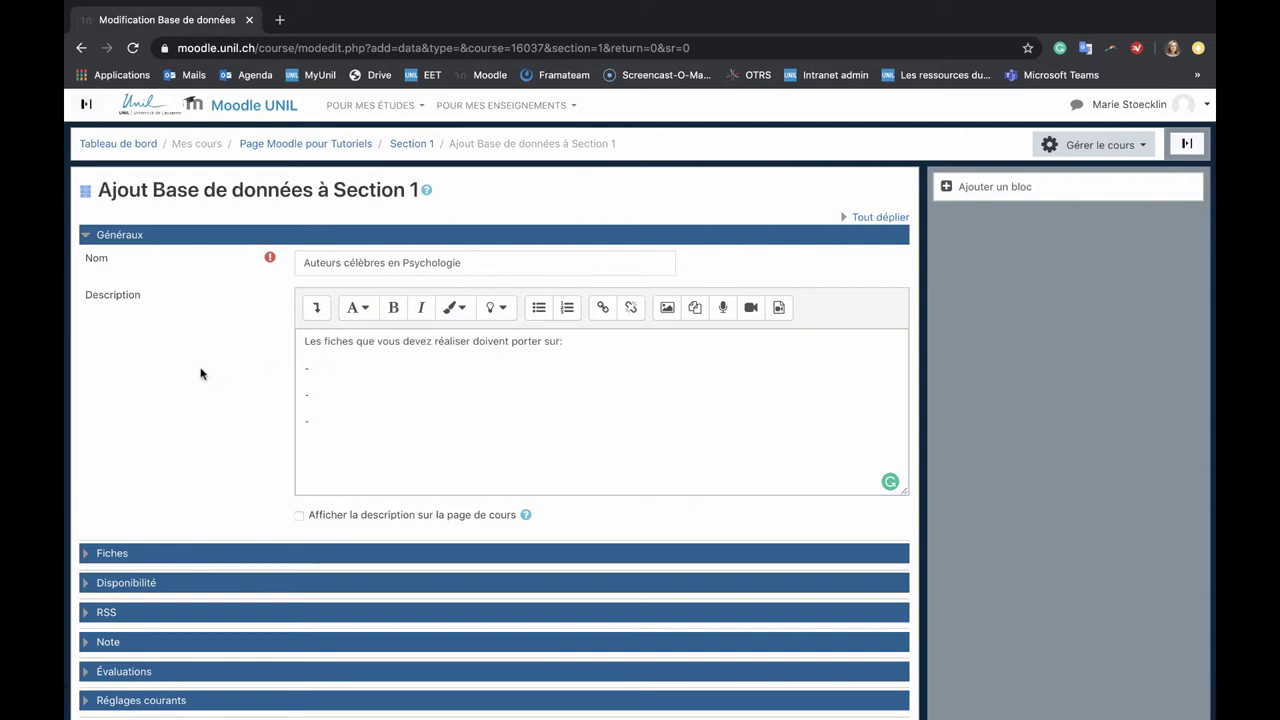
- Set the Mode de groupe in the Réglages courants to Groupes visibles
scroll(200, 374, "down", 3)
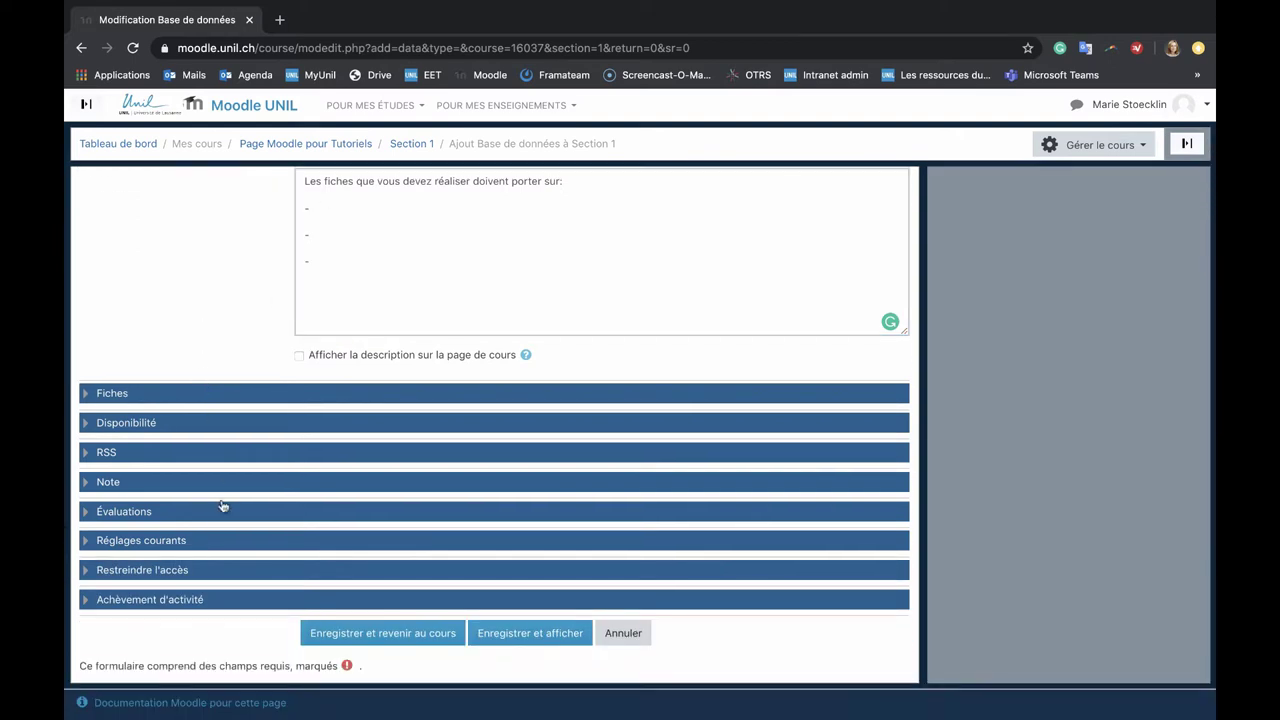
left_click(110, 543)
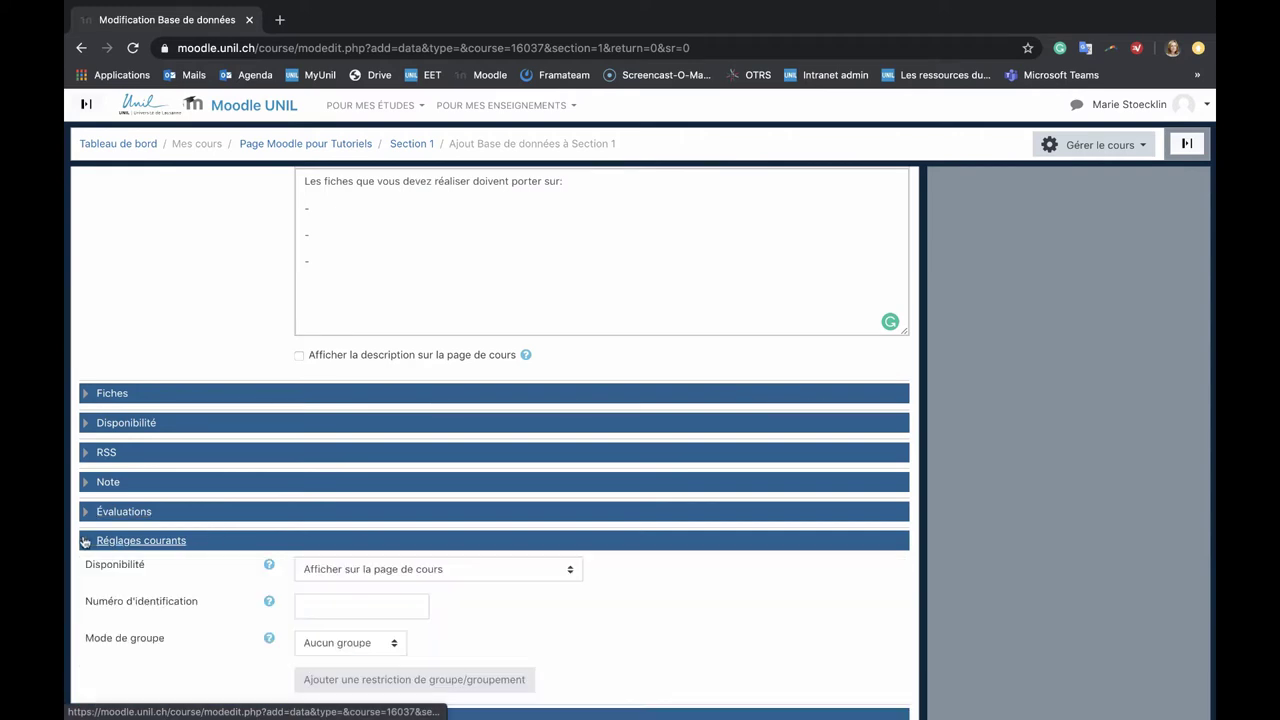
scroll(660, 616, "down", 2)
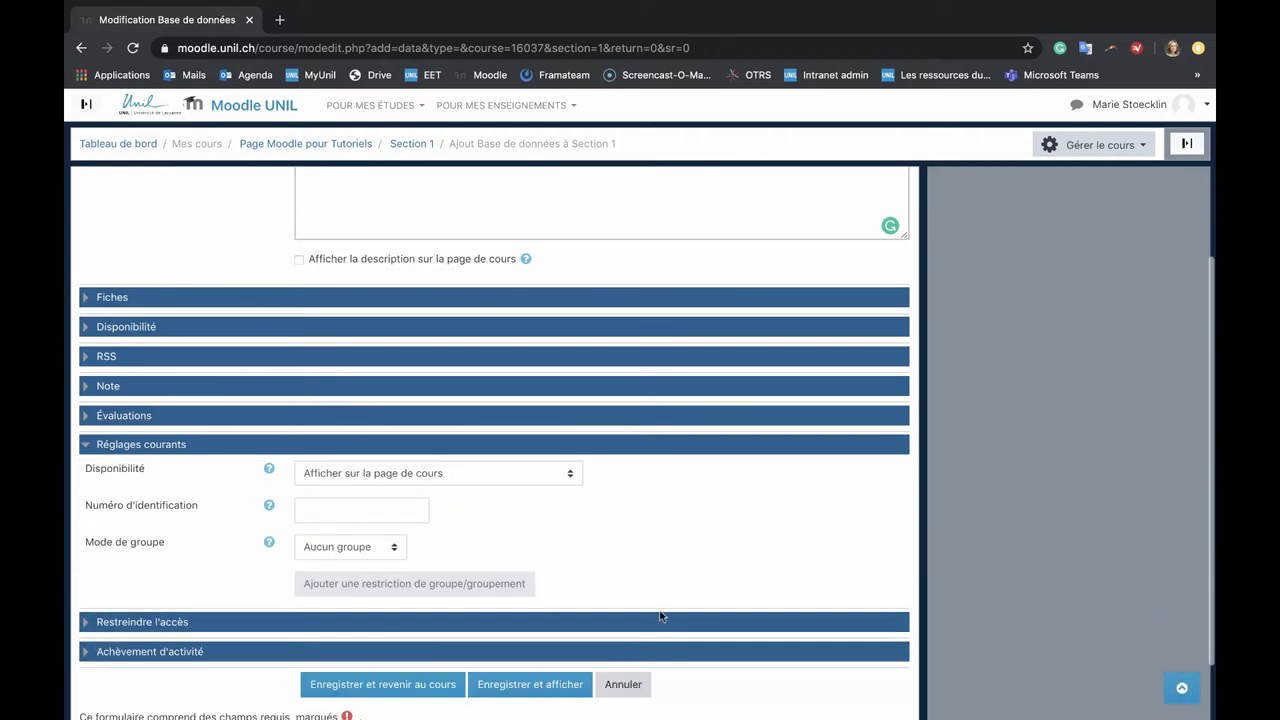
scroll(660, 616, "down", 1)
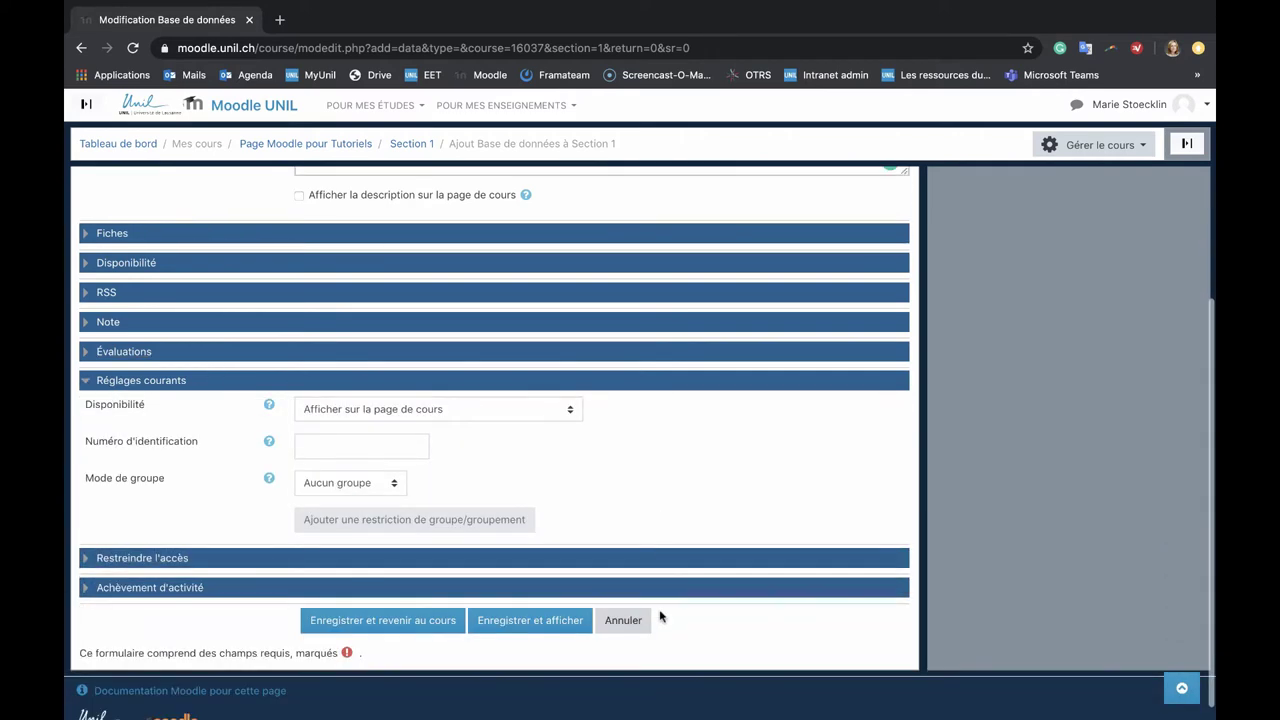
left_click(398, 484)
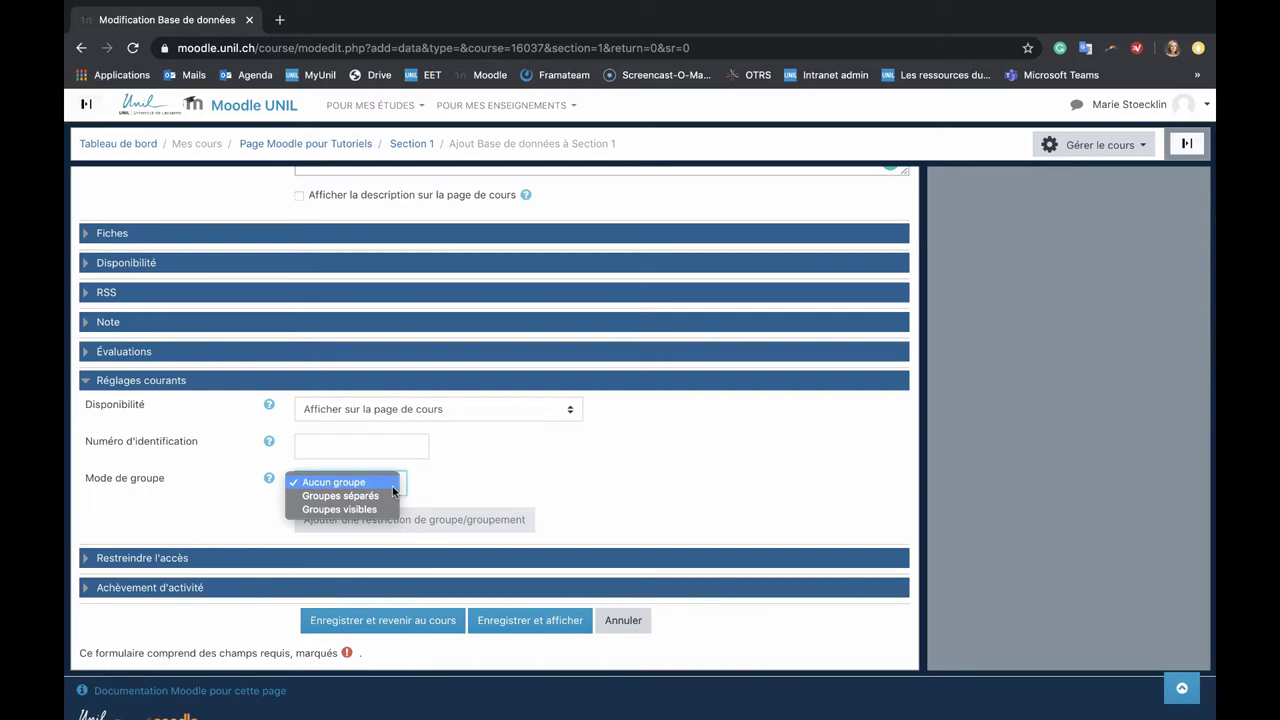
left_click(389, 495)
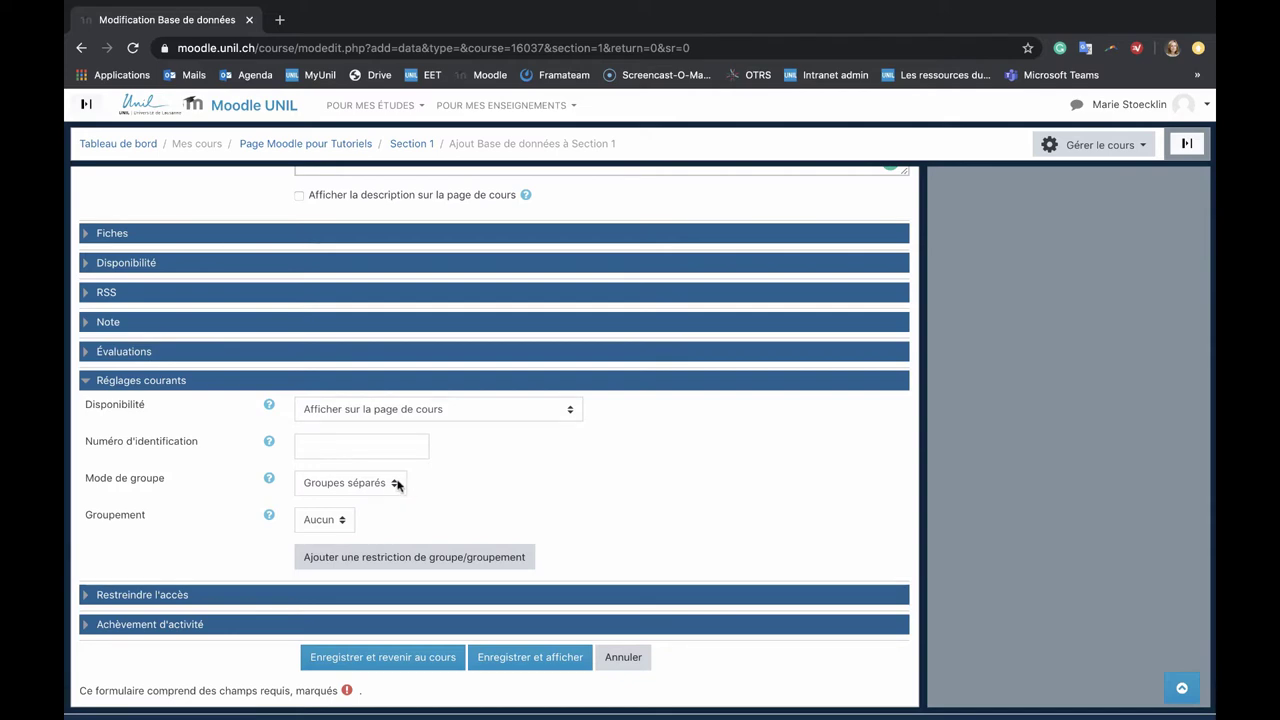
left_click(397, 485)
left_click(398, 496)
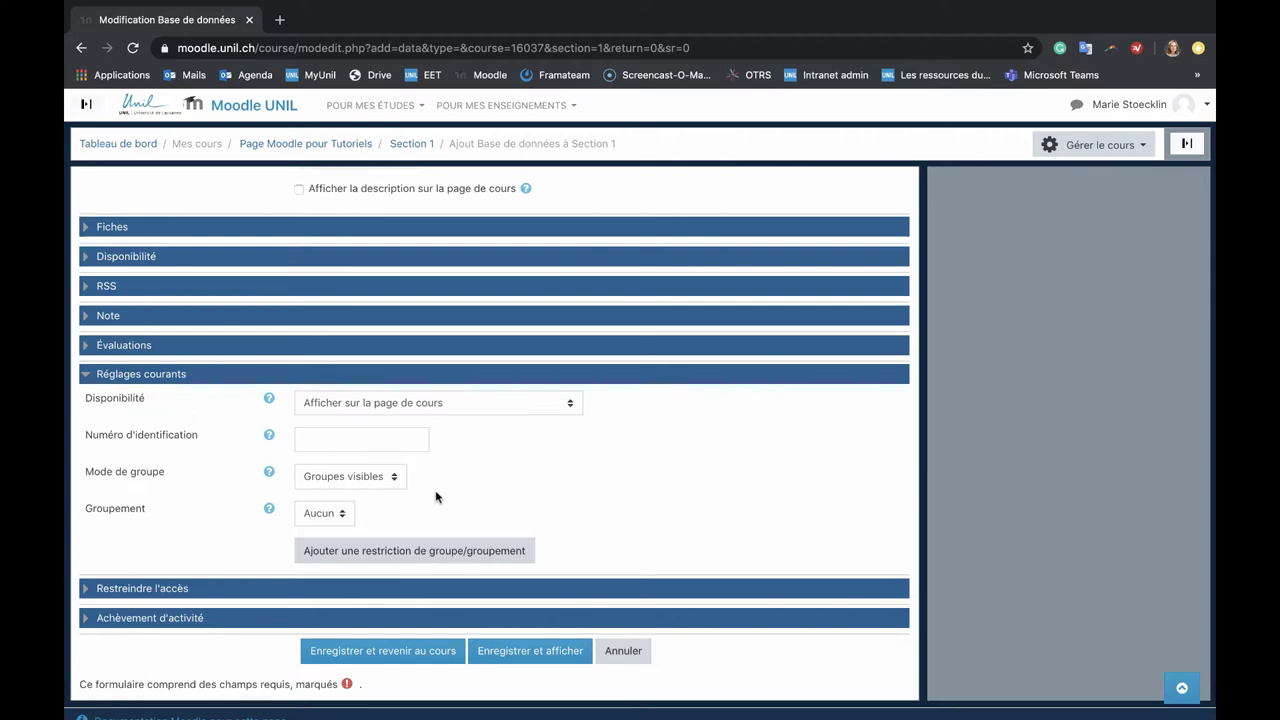
- Set Approbation requise to Oui in the Fiches settings
scroll(436, 497, "down", 1)
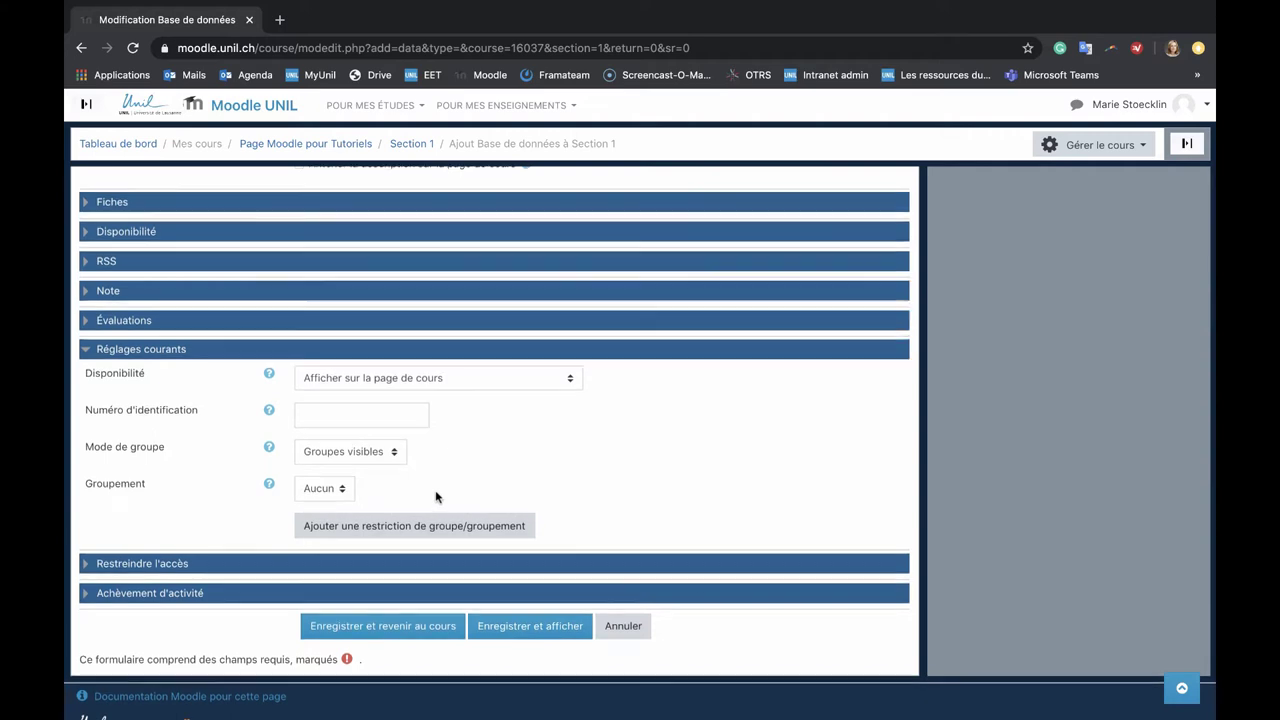
scroll(436, 497, "up", 2)
scroll(436, 497, "up", 5)
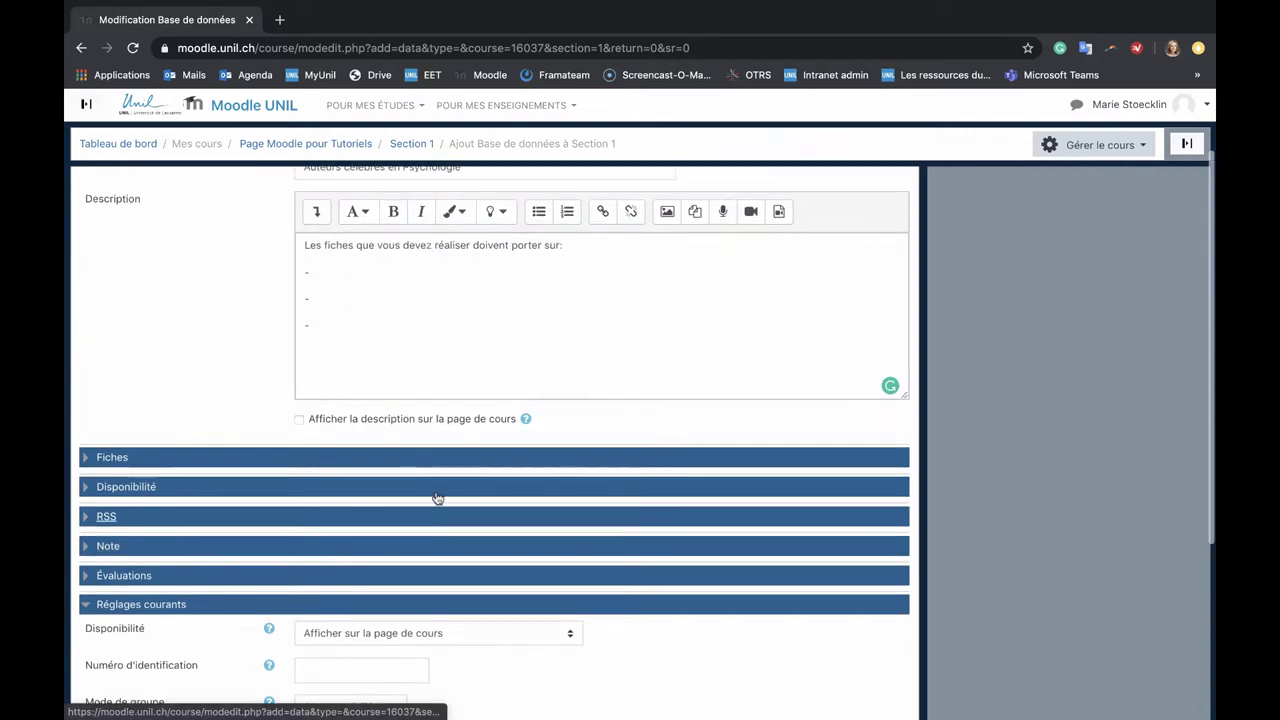
left_click(113, 562)
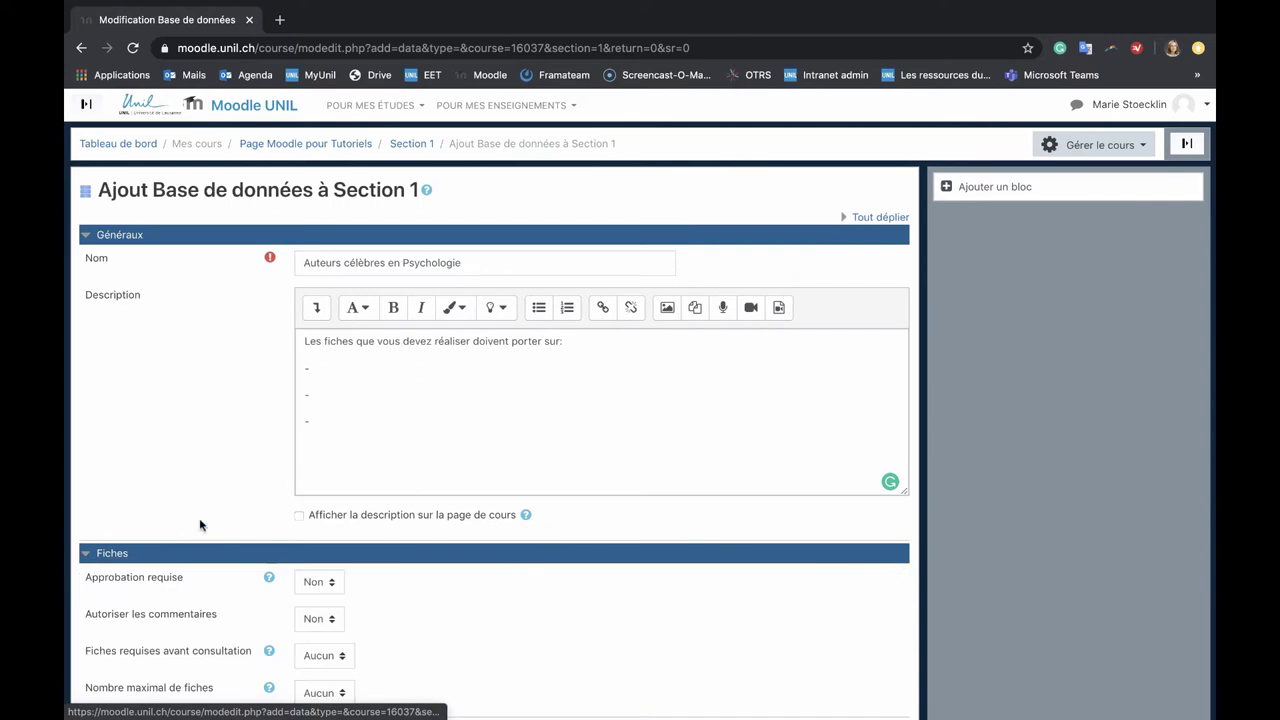
scroll(200, 525, "down", 1)
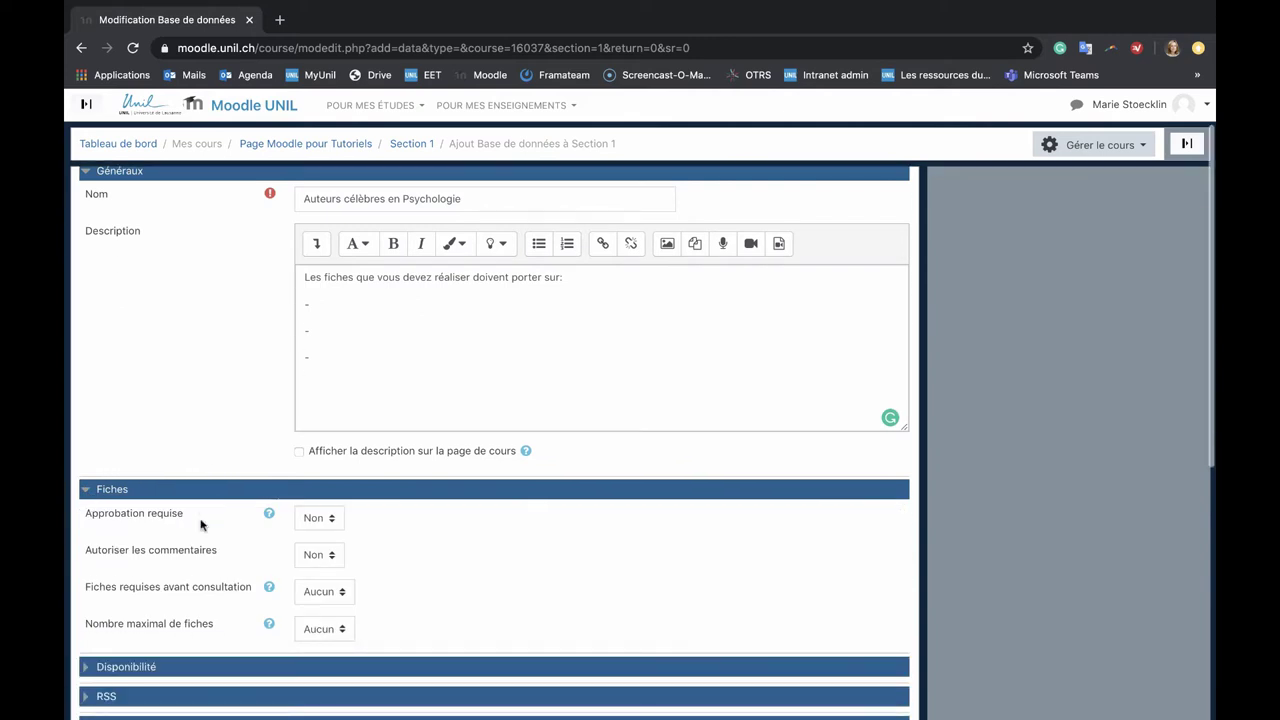
left_click(335, 519)
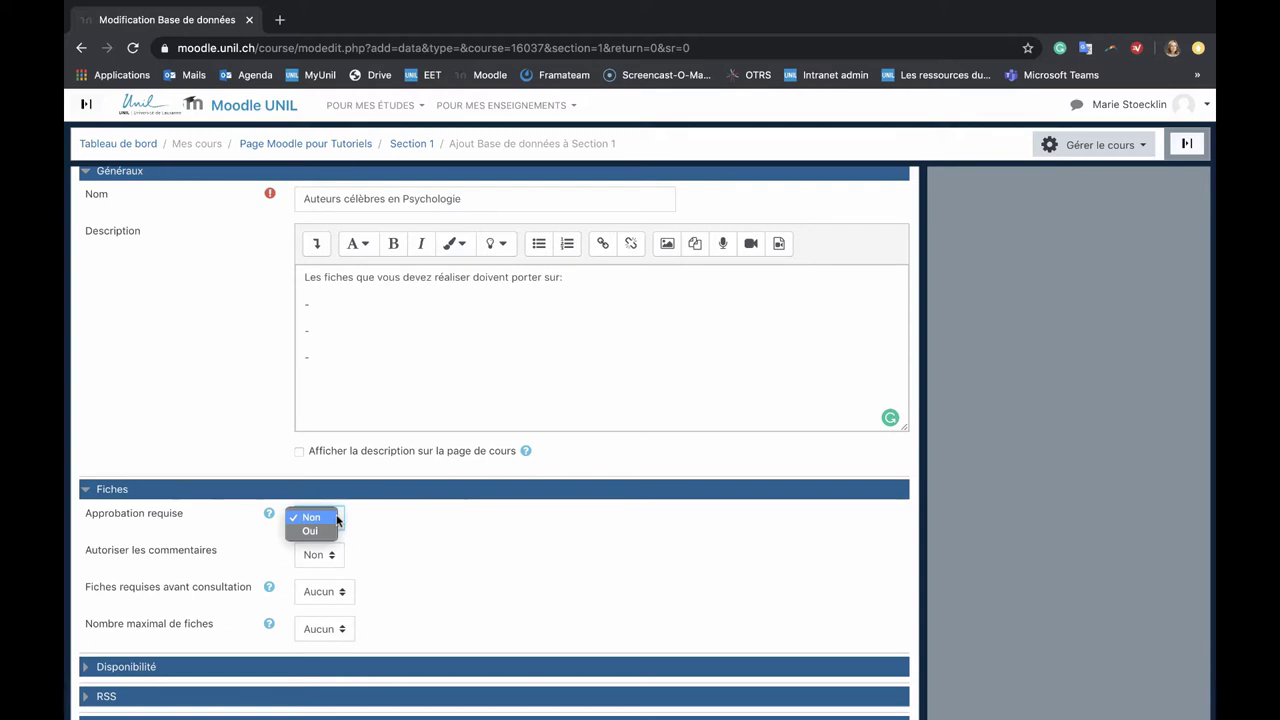
left_click(330, 531)
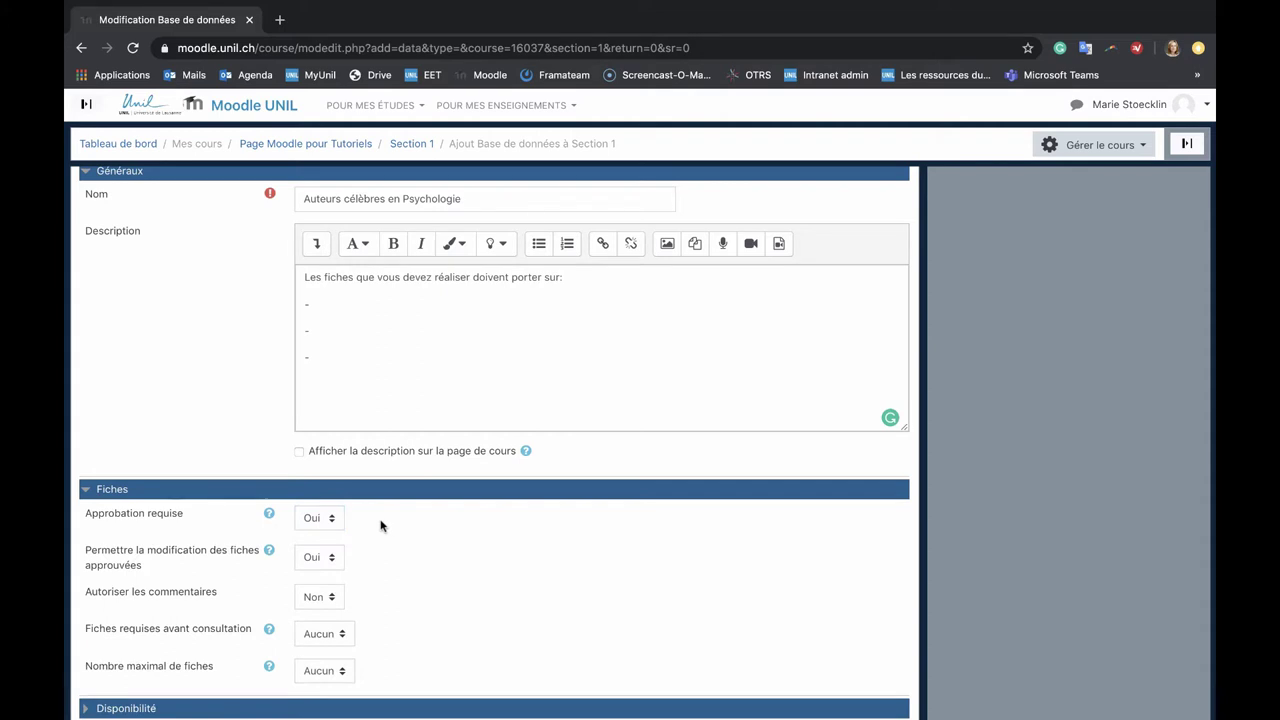
- Keep Permettre la modification des fiches approuvées at Oui and set Autoriser les commentaires to Oui
scroll(380, 526, "down", 3)
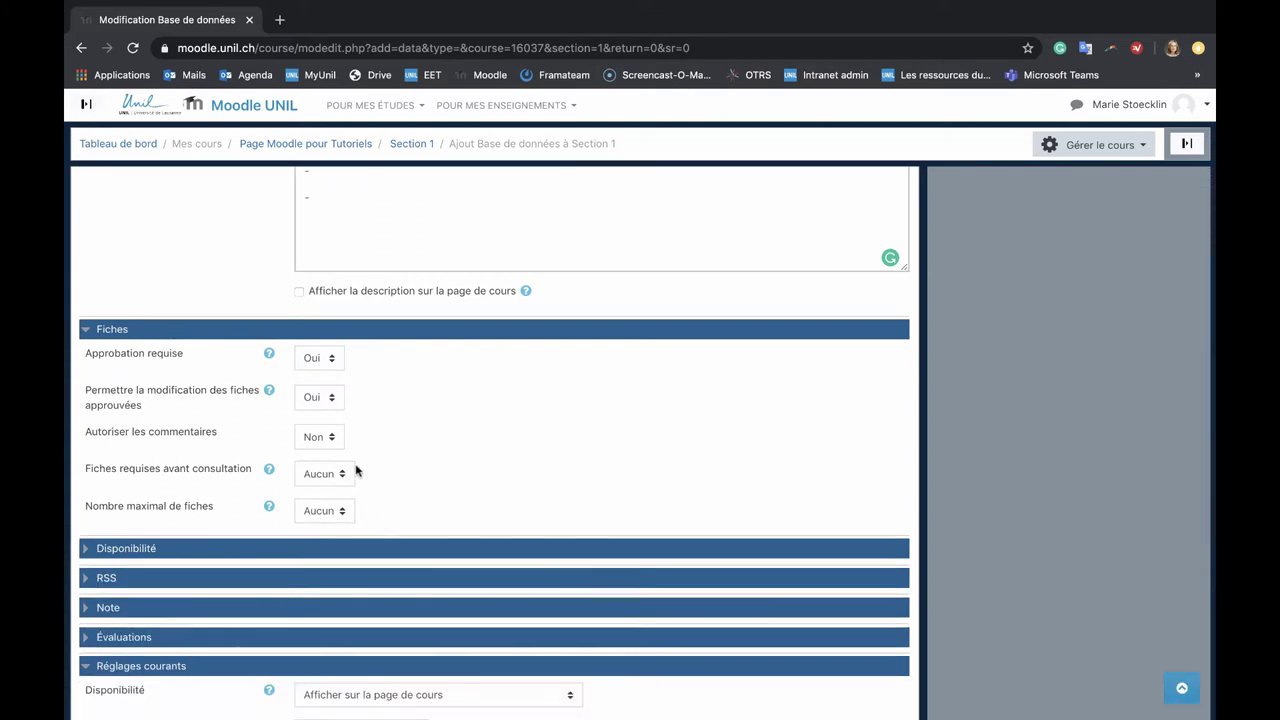
left_click(336, 400)
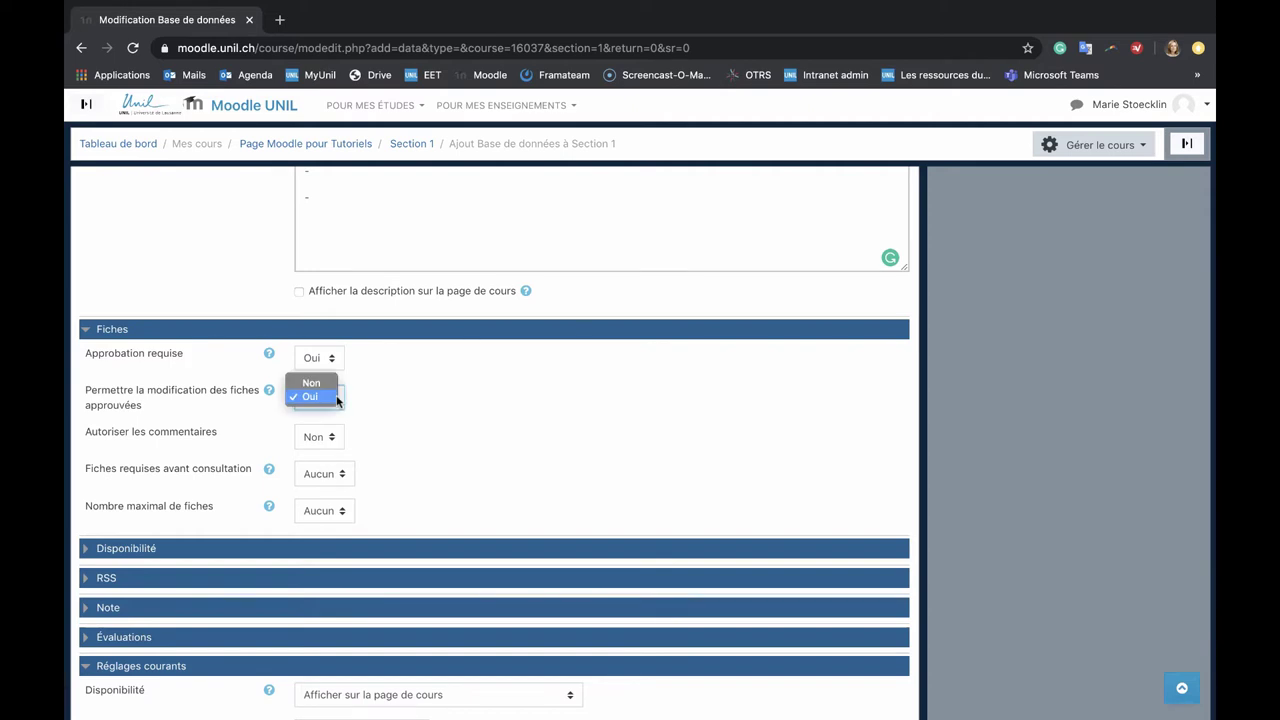
left_click(334, 397)
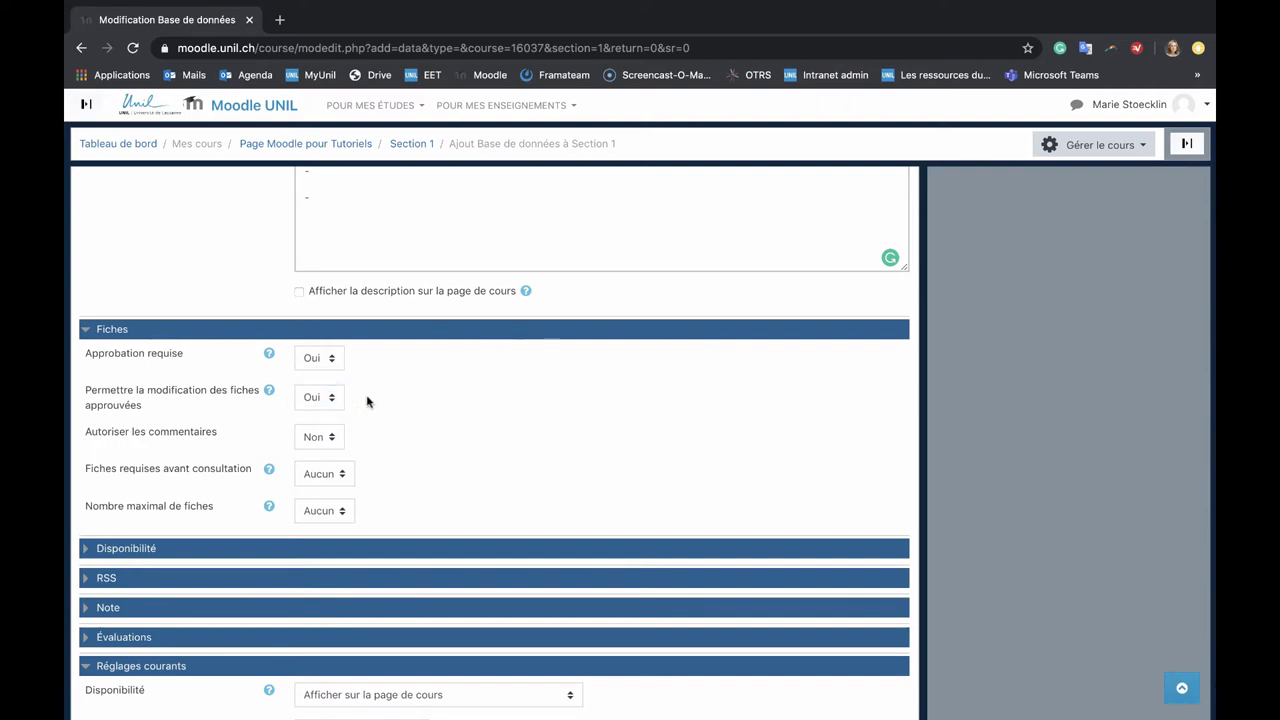
left_click(335, 440)
left_click(335, 440)
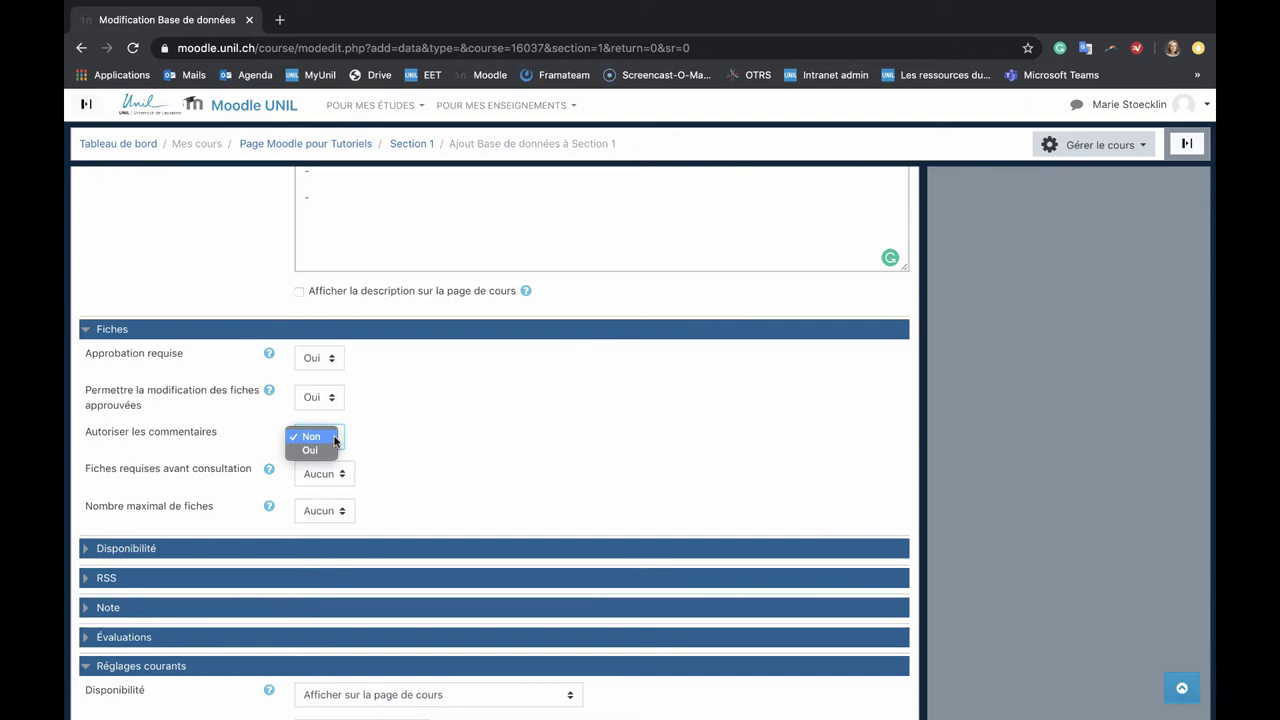
left_click(330, 450)
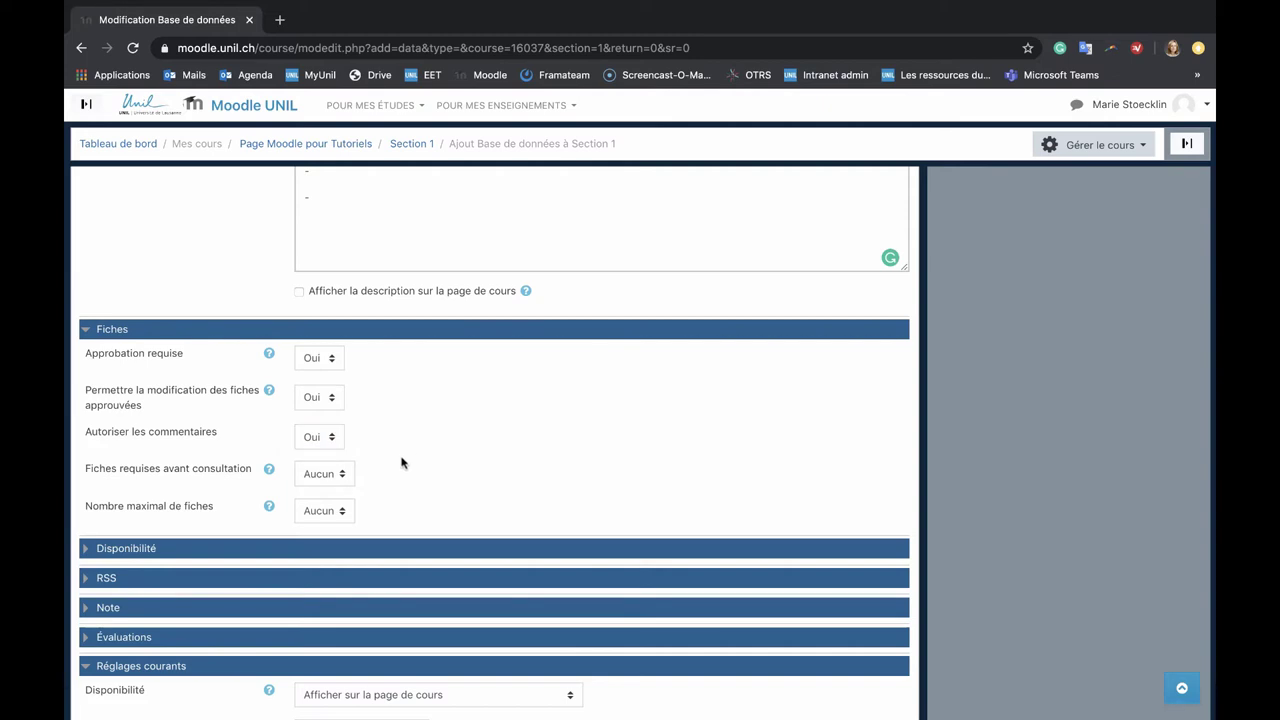
- Leave Fiches requises avant consultation and Nombre maximal de fiches at Aucun, and save and display the database
left_click(347, 472)
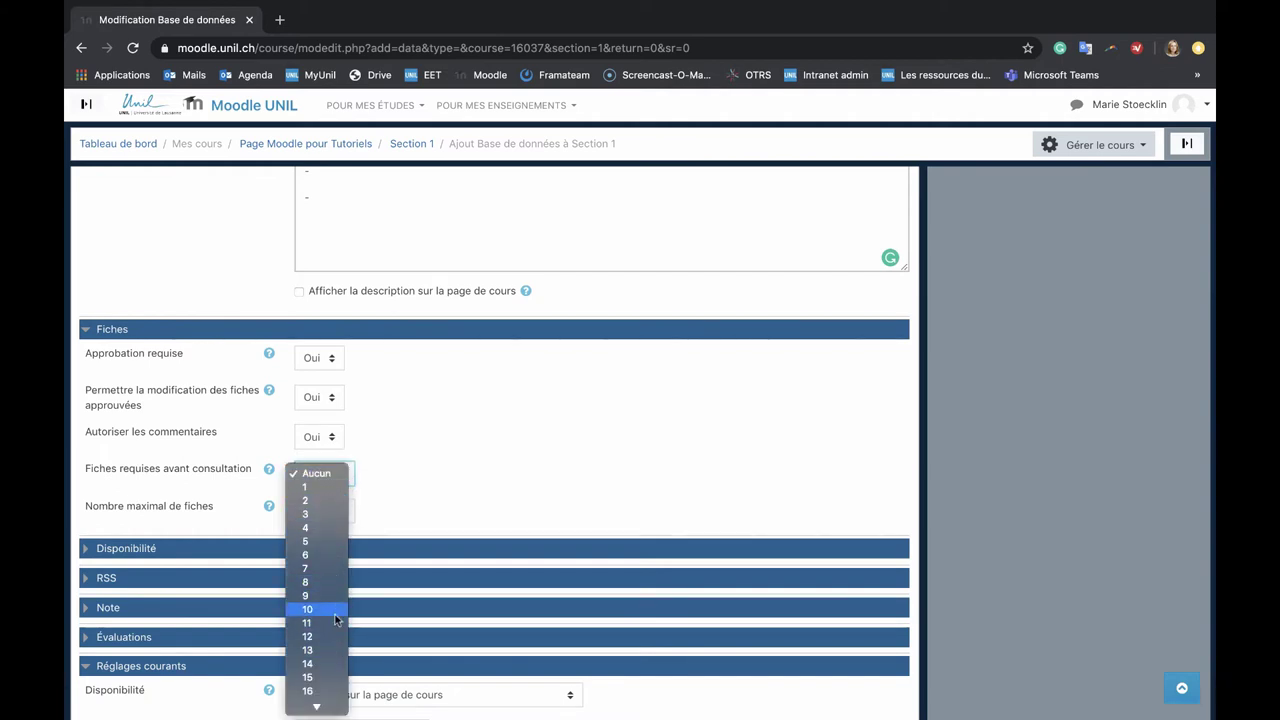
left_click(408, 488)
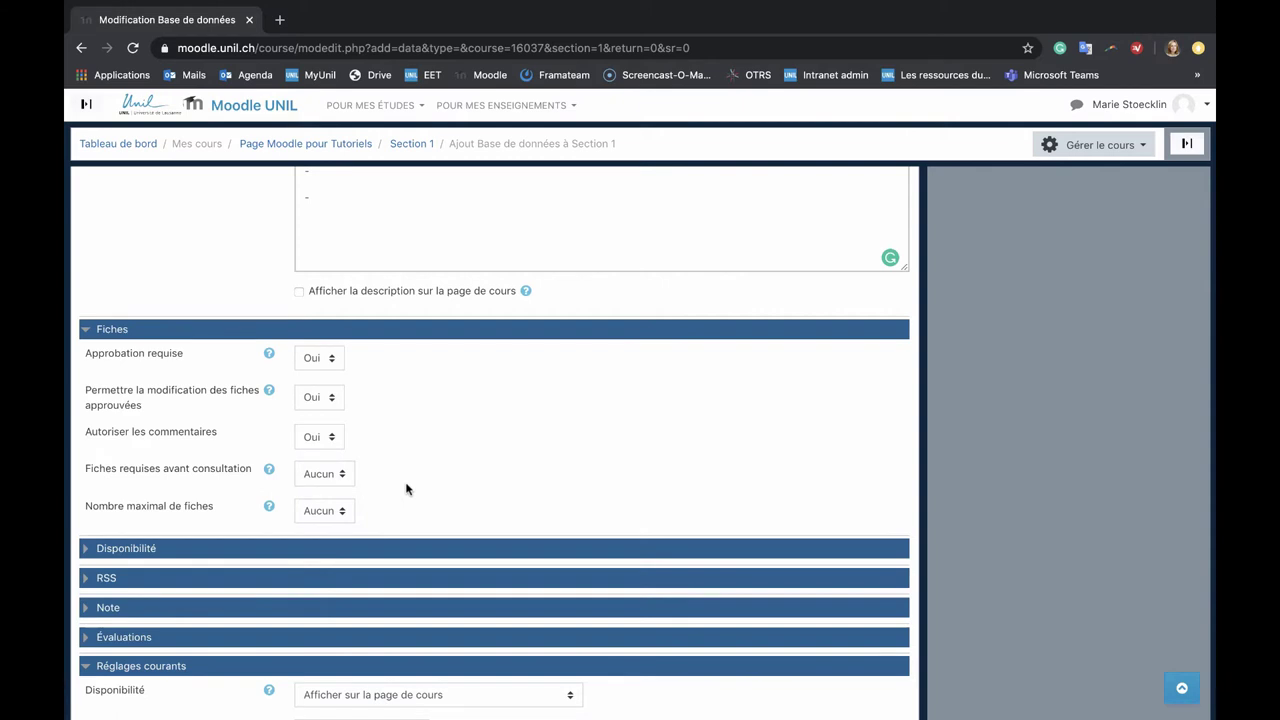
scroll(406, 489, "down", 3)
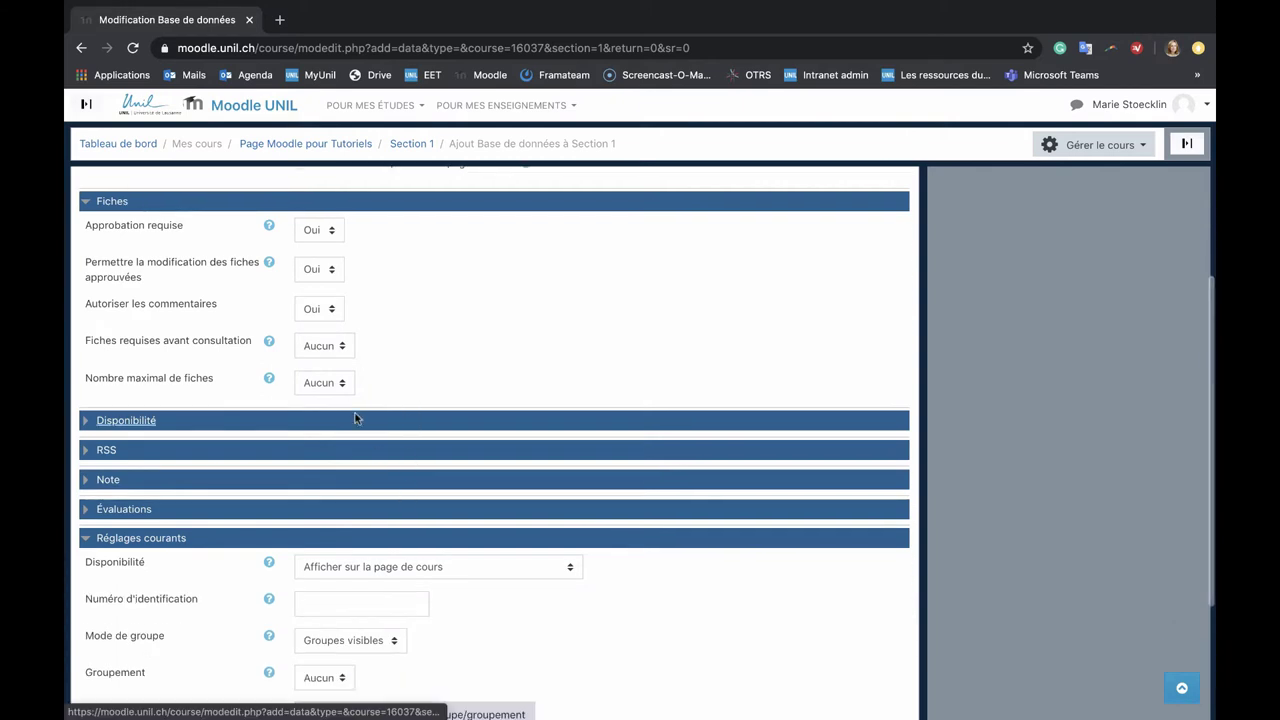
left_click(347, 388)
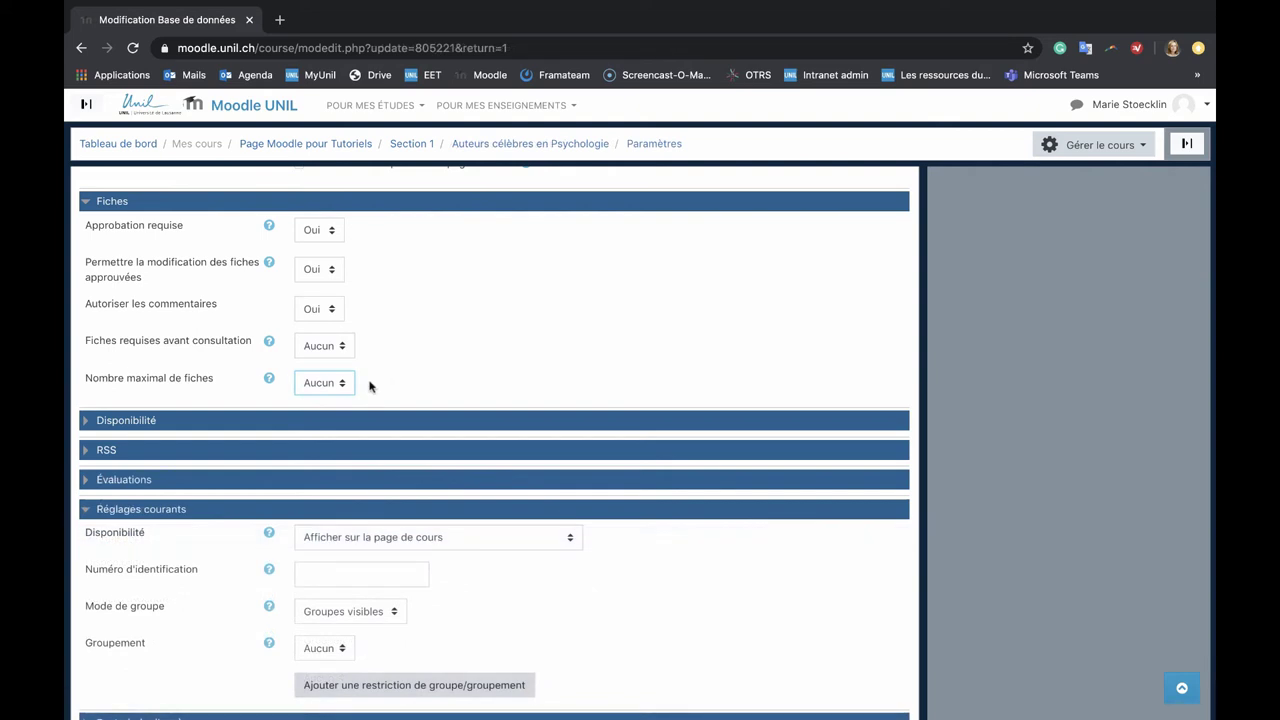
scroll(589, 645, "down", 3)
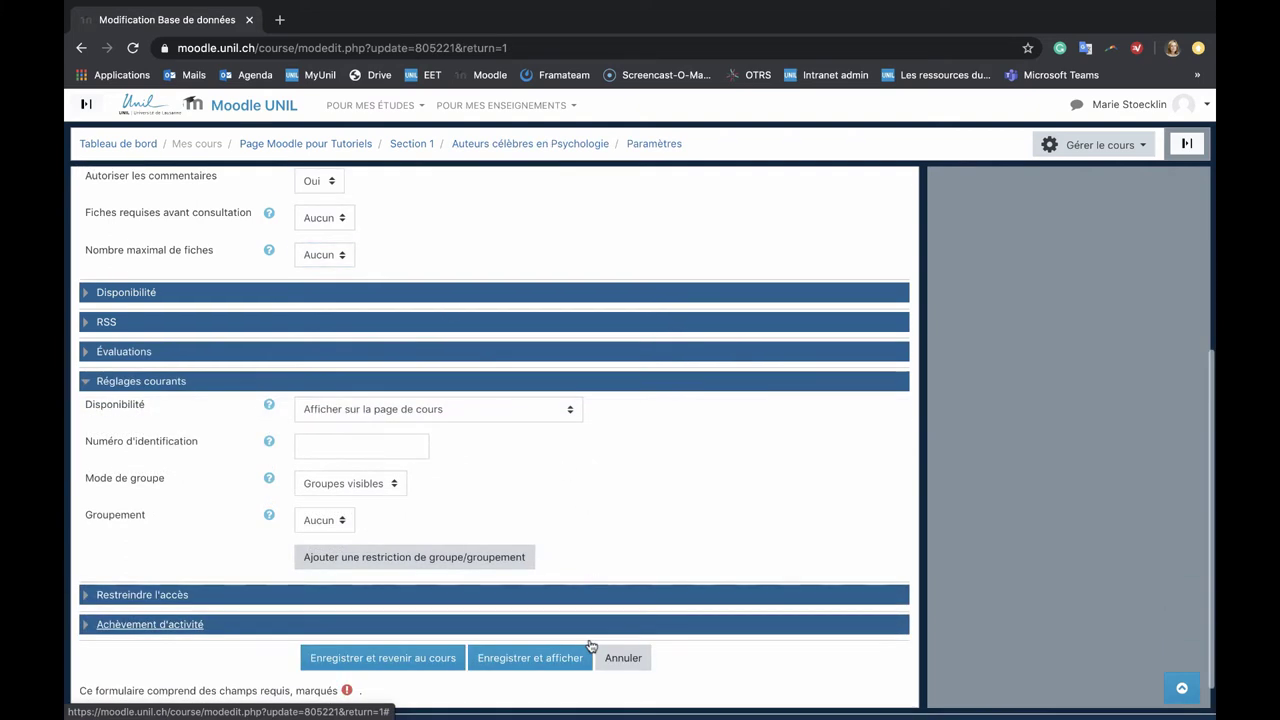
left_click(548, 666)
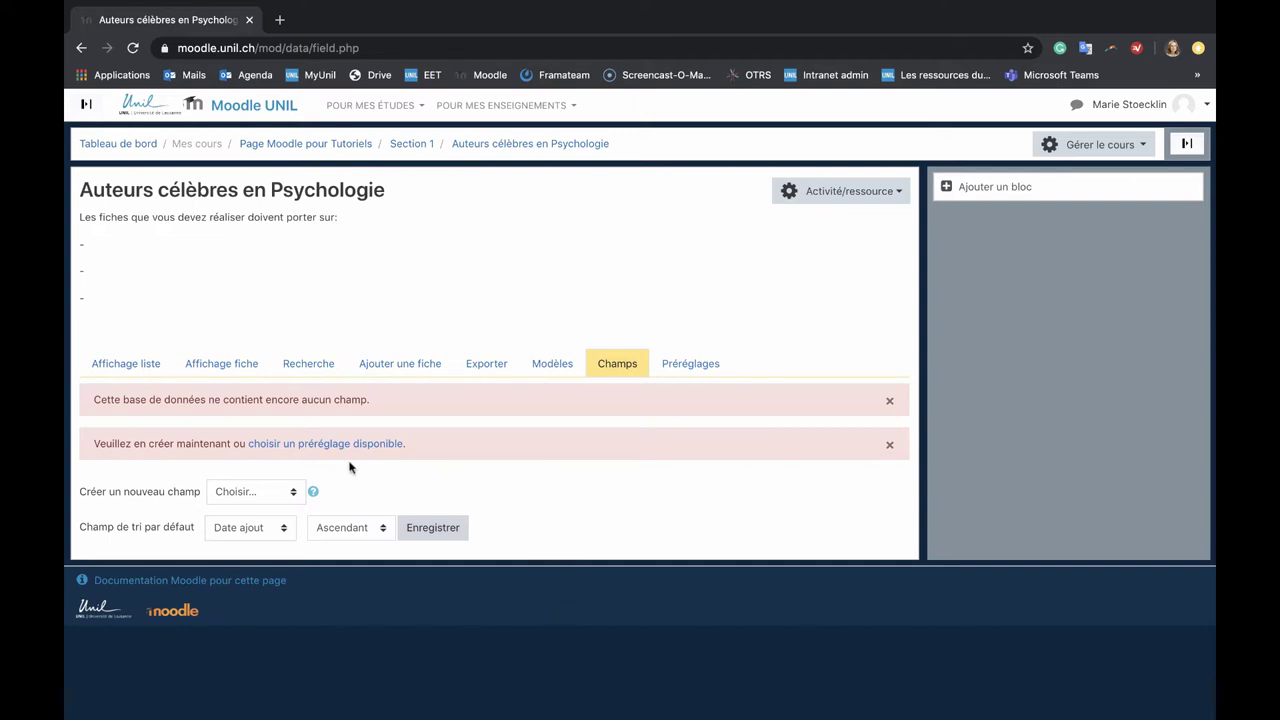
- Add a required Zone de texte field named "Biographie" with the description "Courte histoire de sa vie"
left_click(290, 491)
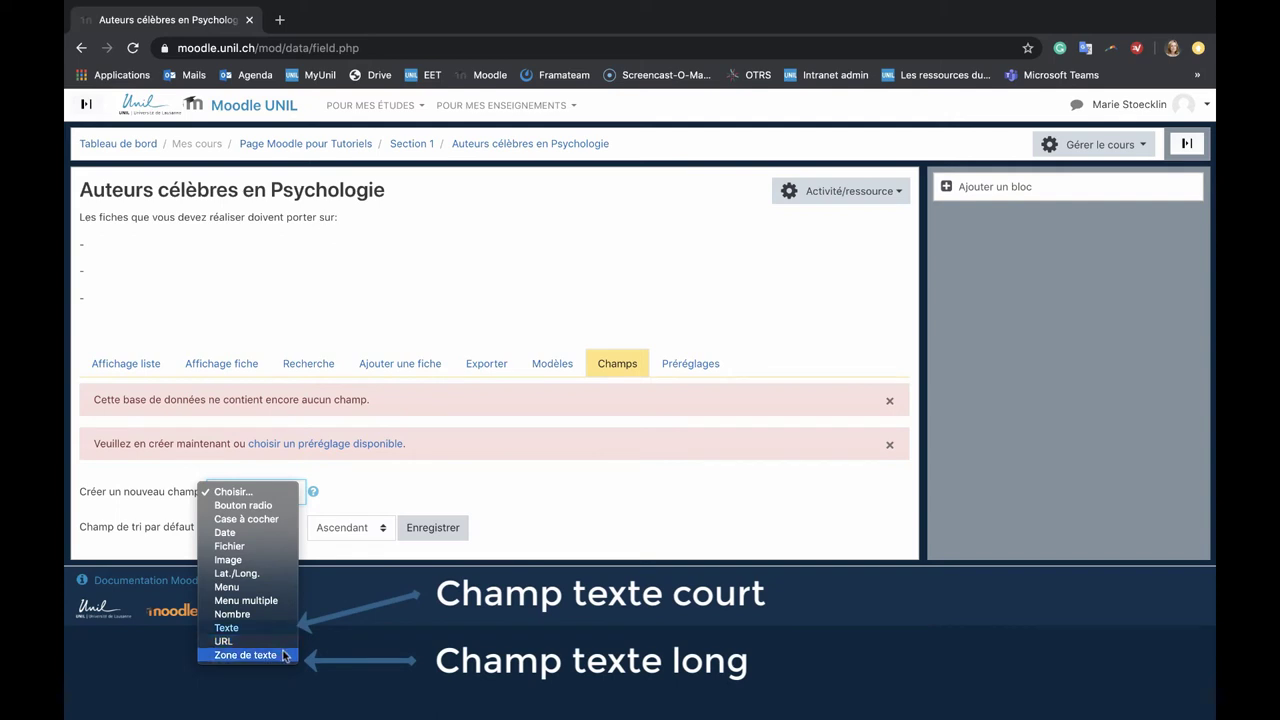
left_click(245, 655)
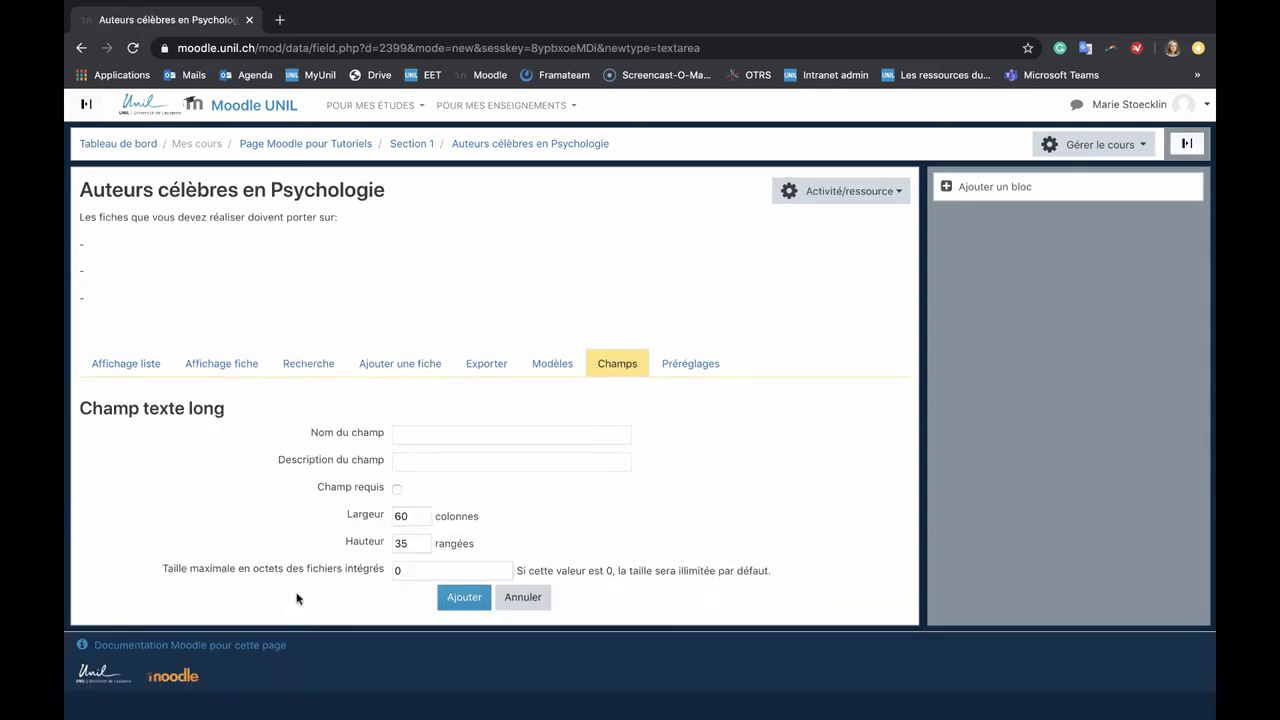
left_click(426, 431)
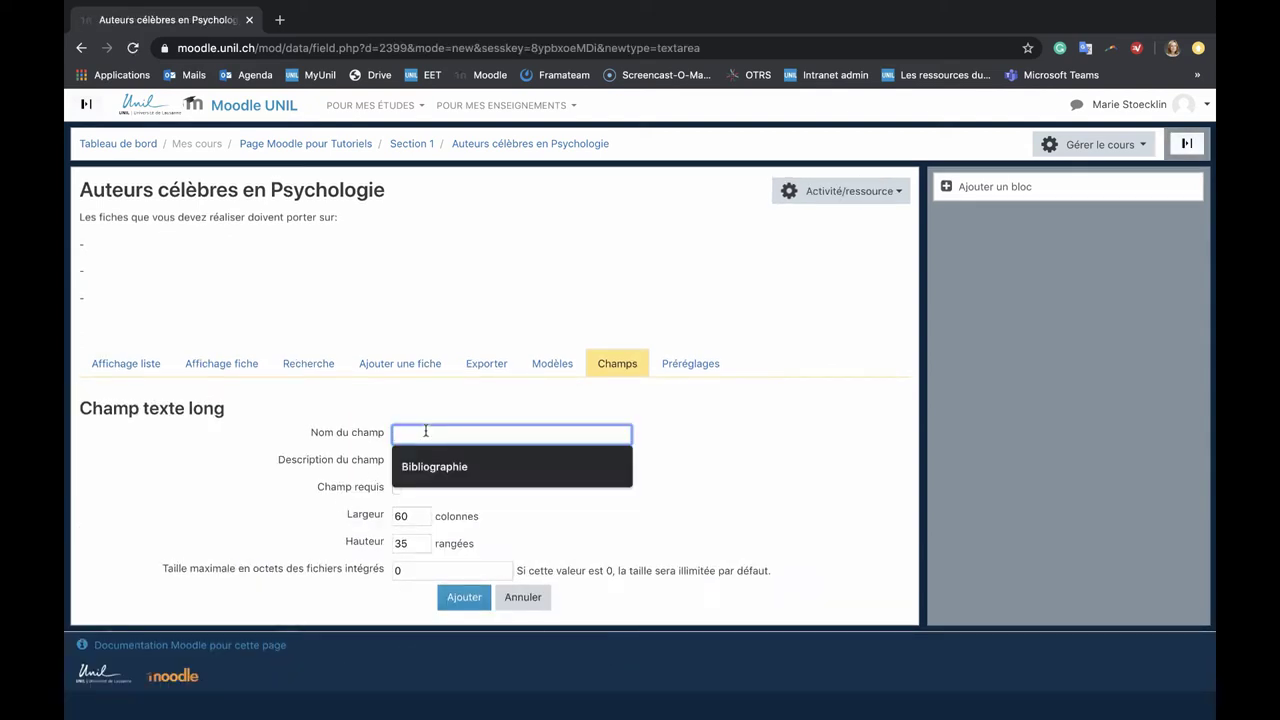
type("Biographie")
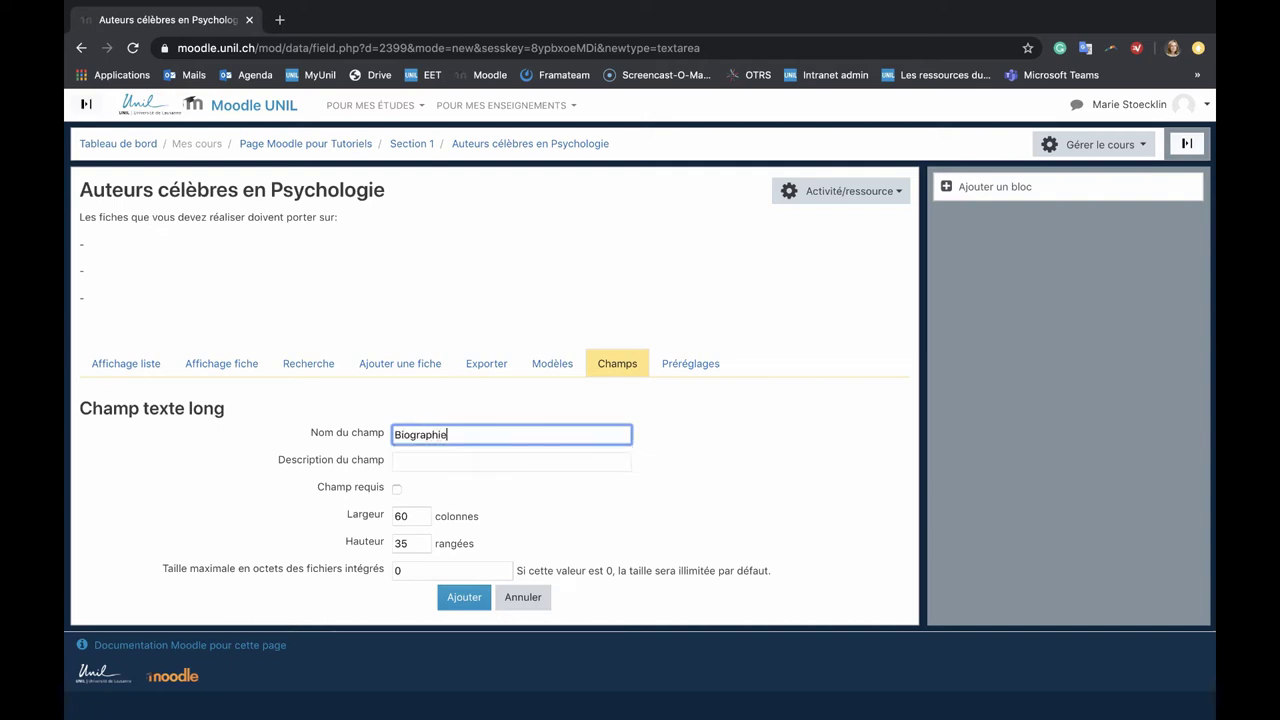
left_click(410, 458)
type("Courte histoire de sa vie")
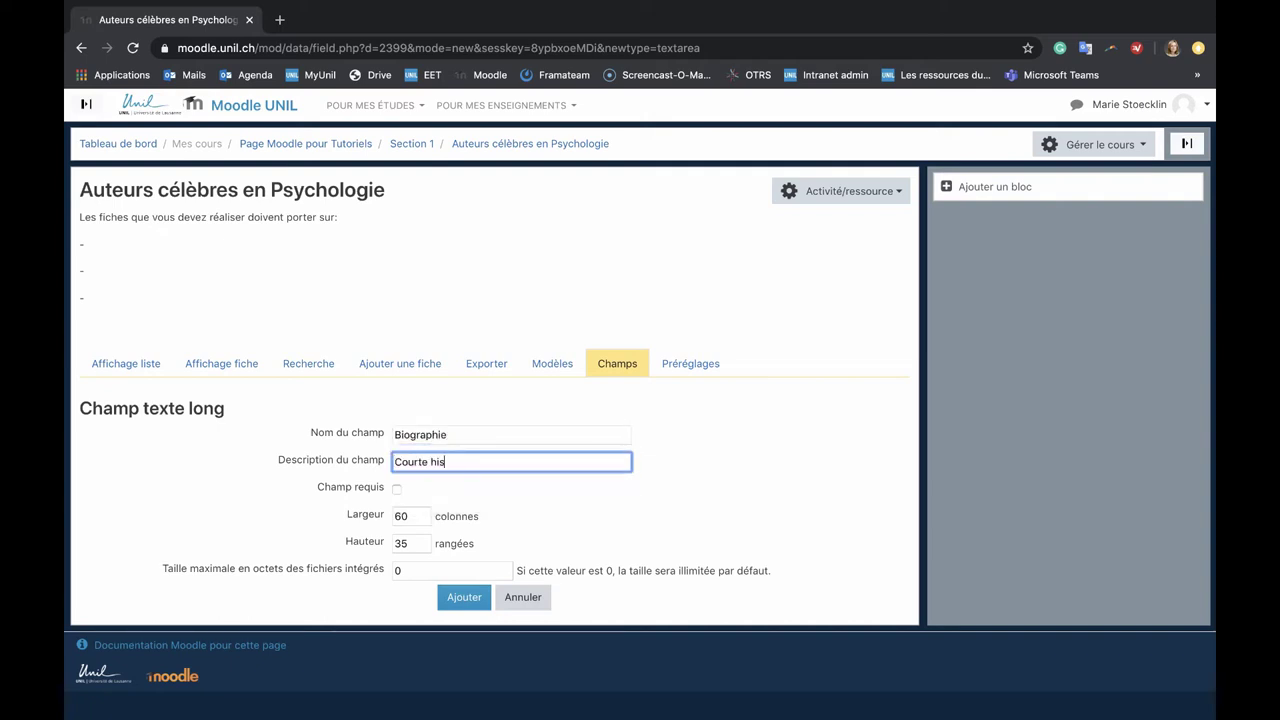
left_click(397, 489)
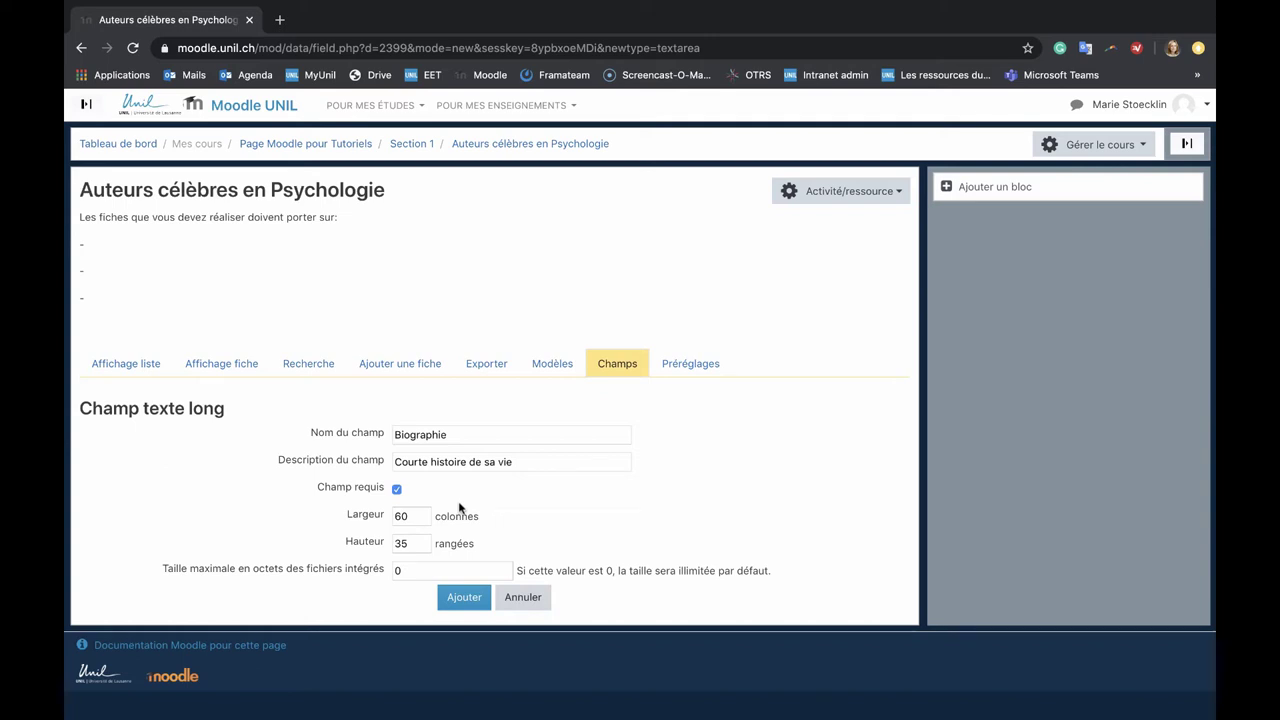
left_click(454, 598)
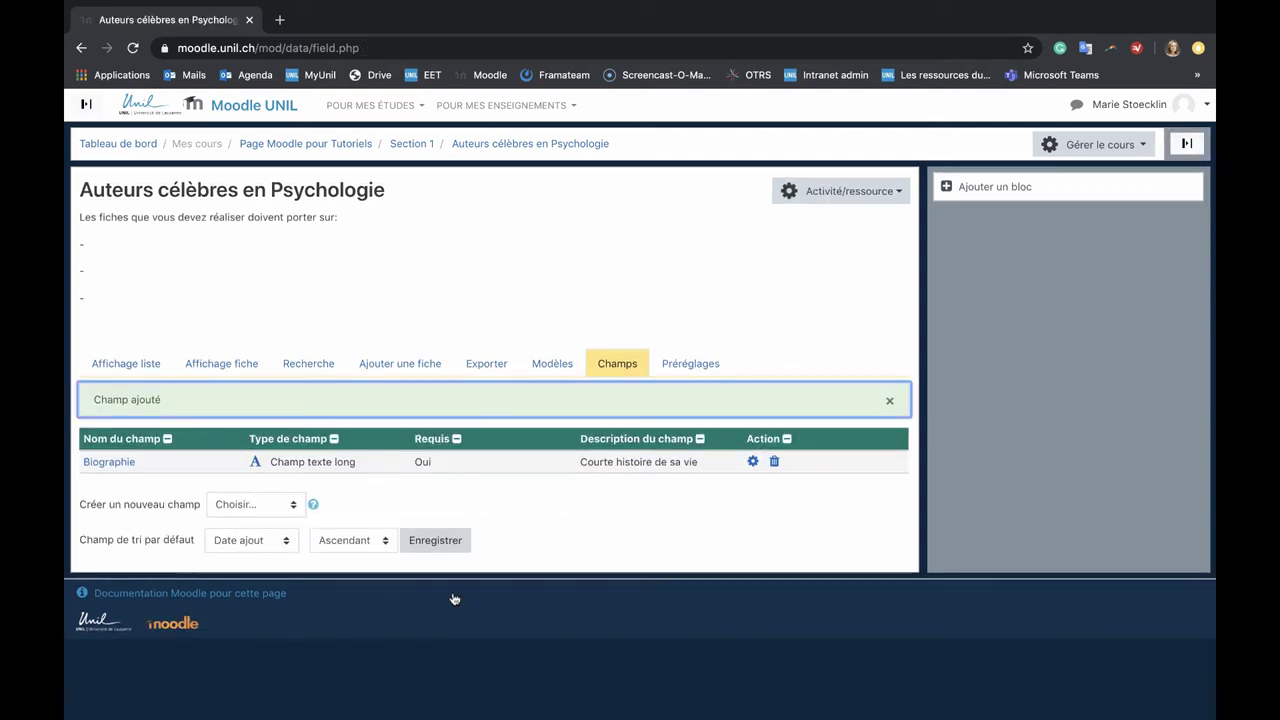
- Add a required Image field named "Portrait" with the description "Photo ou bien peinture de l'auteur"
left_click(255, 504)
left_click(225, 569)
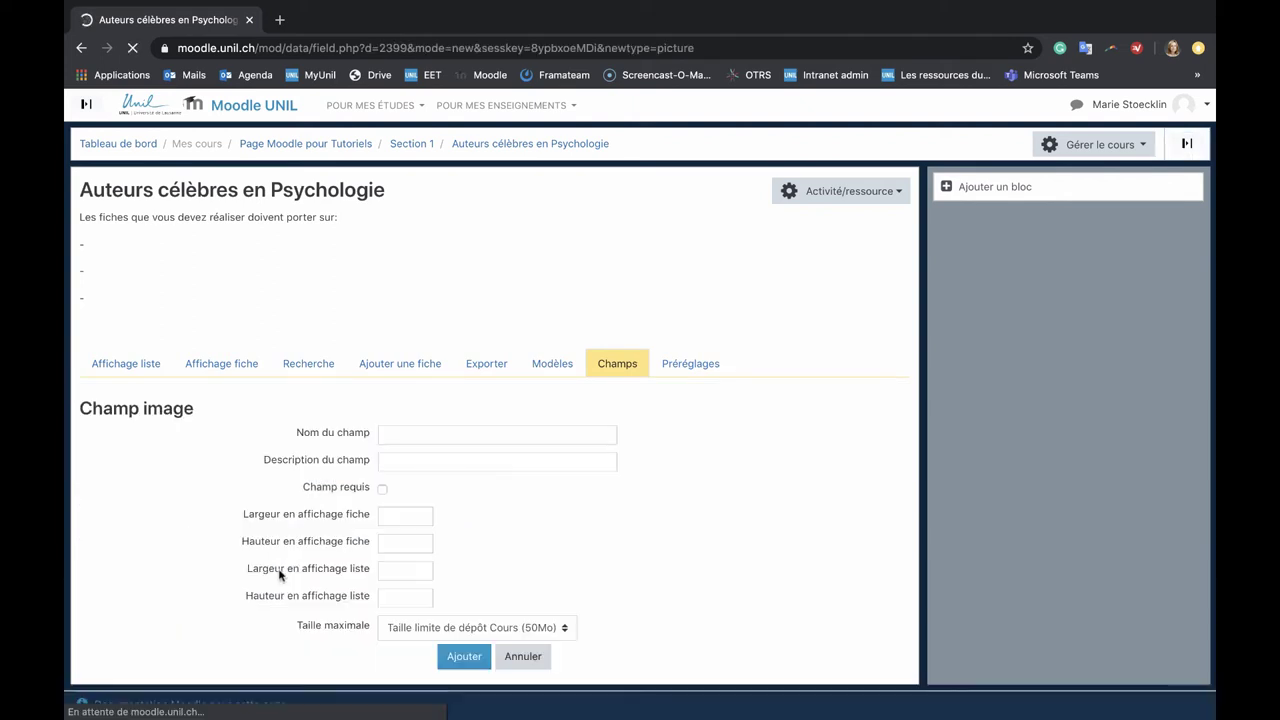
type("Portrait")
key("Tab")
type("Photo ou bien")
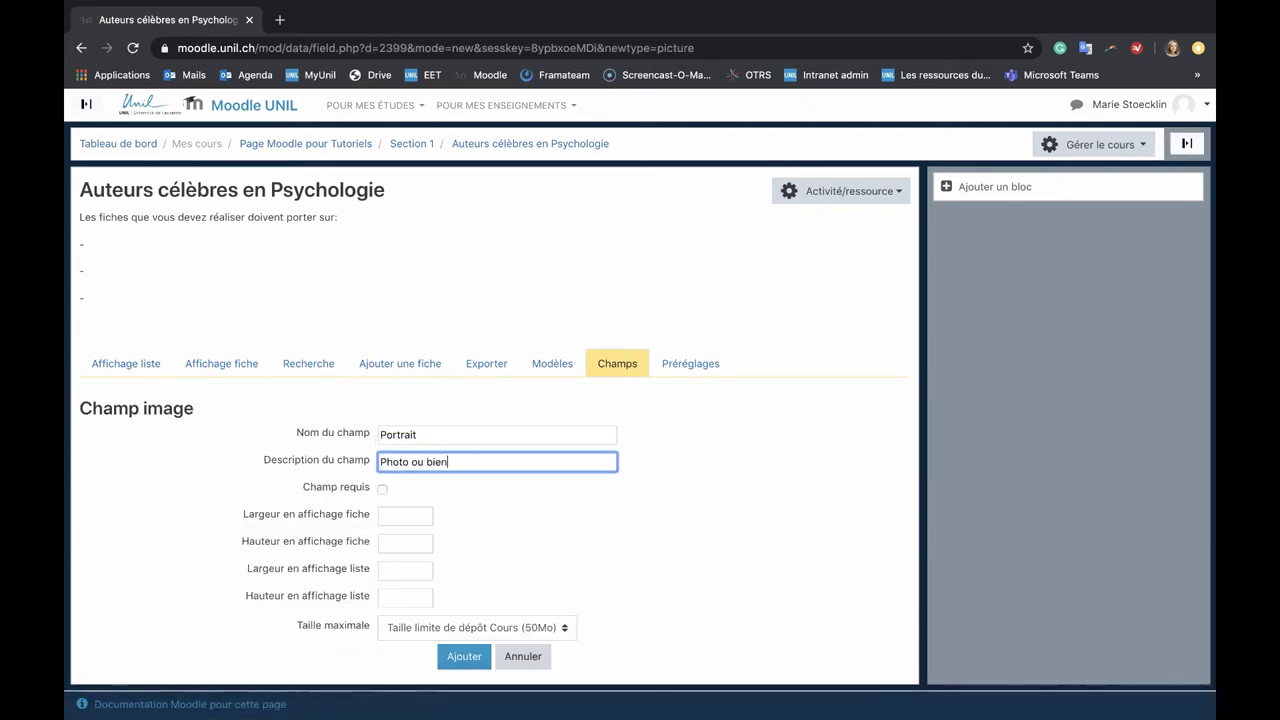
type(" peinture de l'auteur")
left_click(382, 488)
left_click(466, 655)
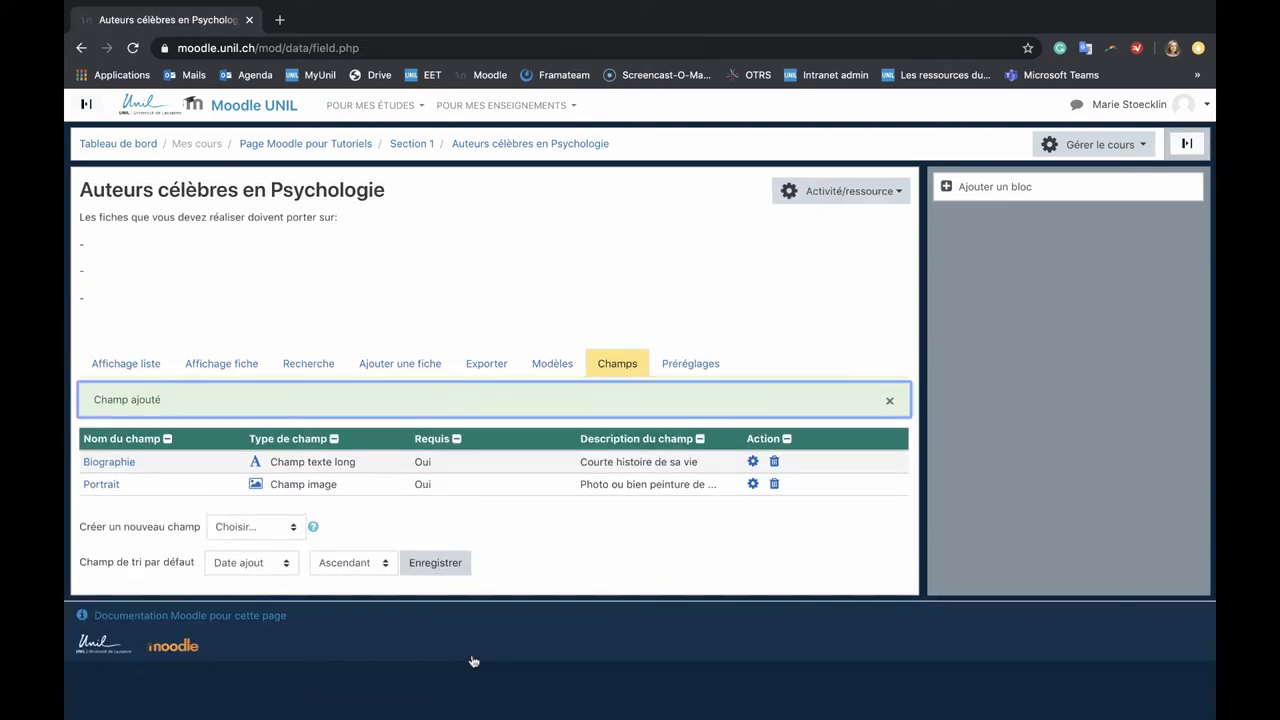
- Add a Date field named "Date de naissance" to the database without a description
left_click(293, 527)
left_click(280, 566)
type("Date de naissance")
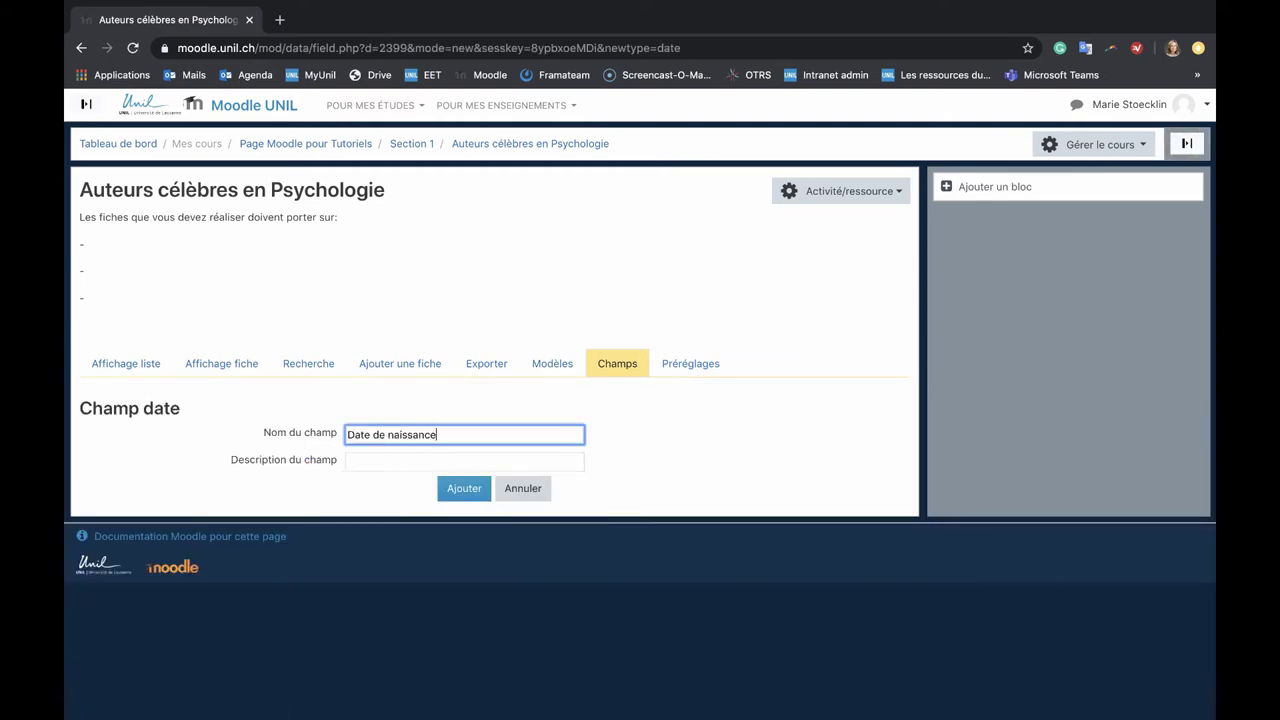
key("Tab")
left_click(464, 488)
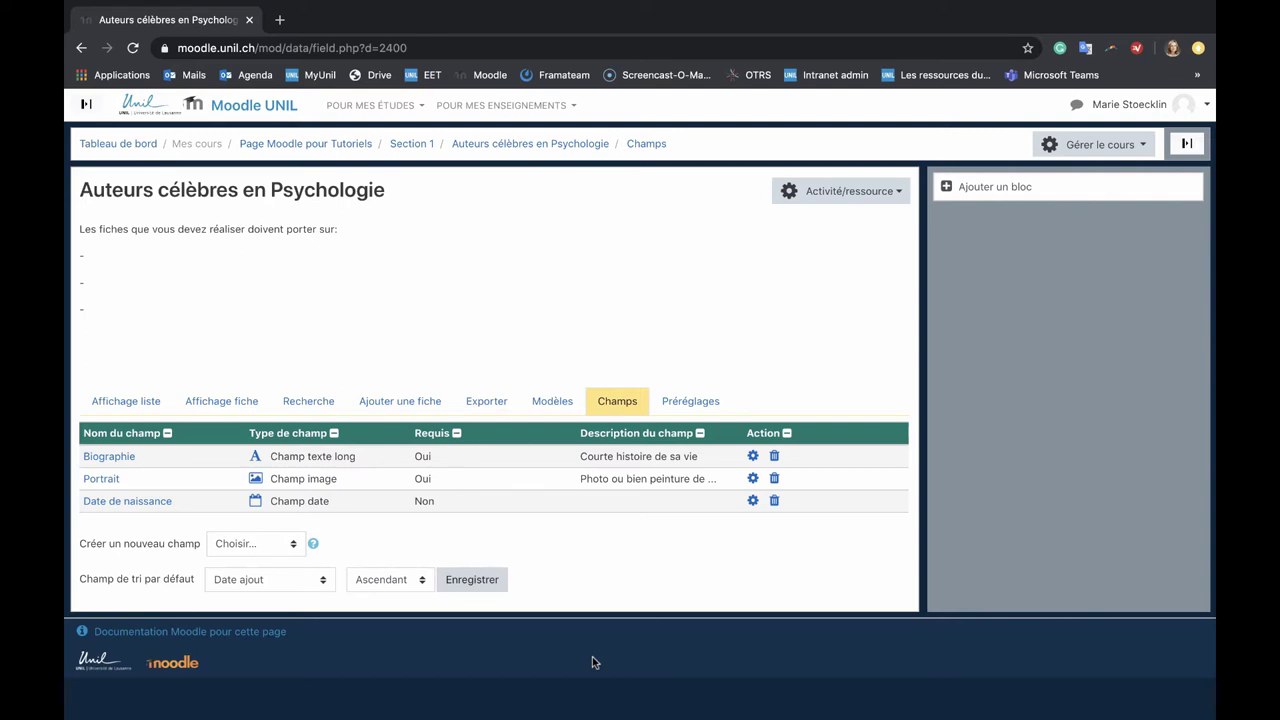
- Insert the Commentaires tag ##comments## below the table in the Fiche répétée area of the Modèle liste
left_click(555, 410)
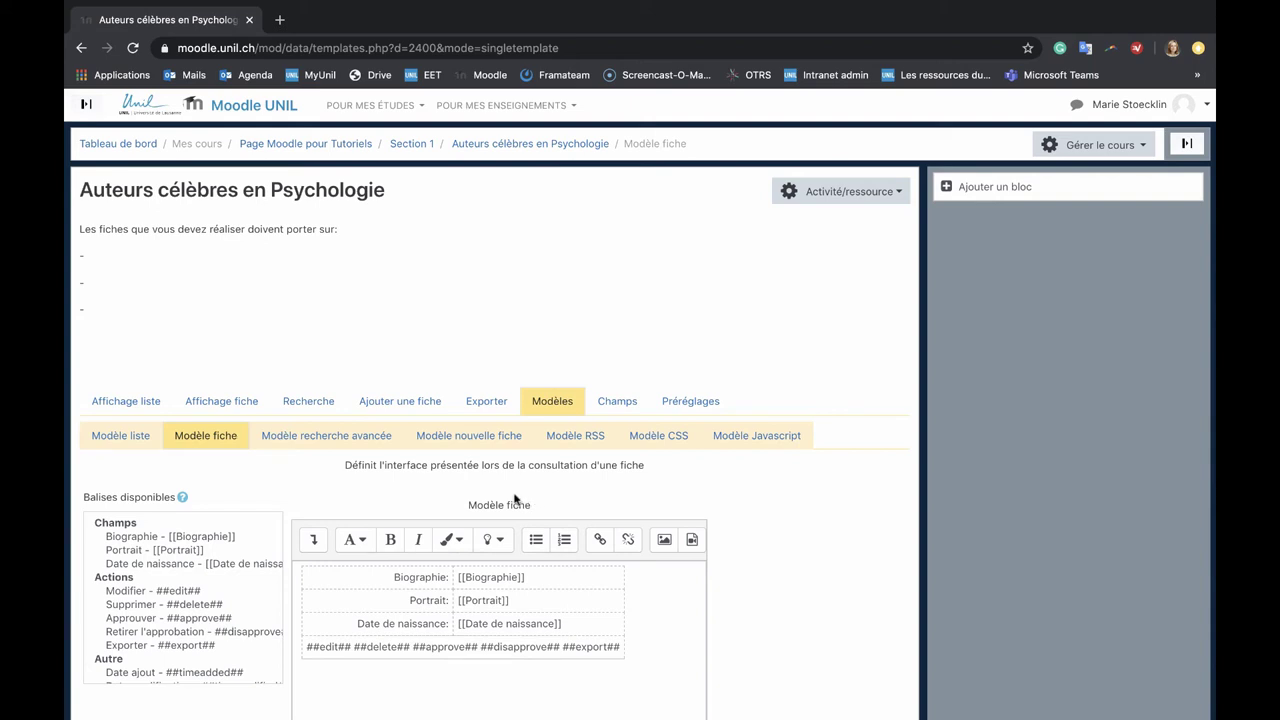
left_click(124, 438)
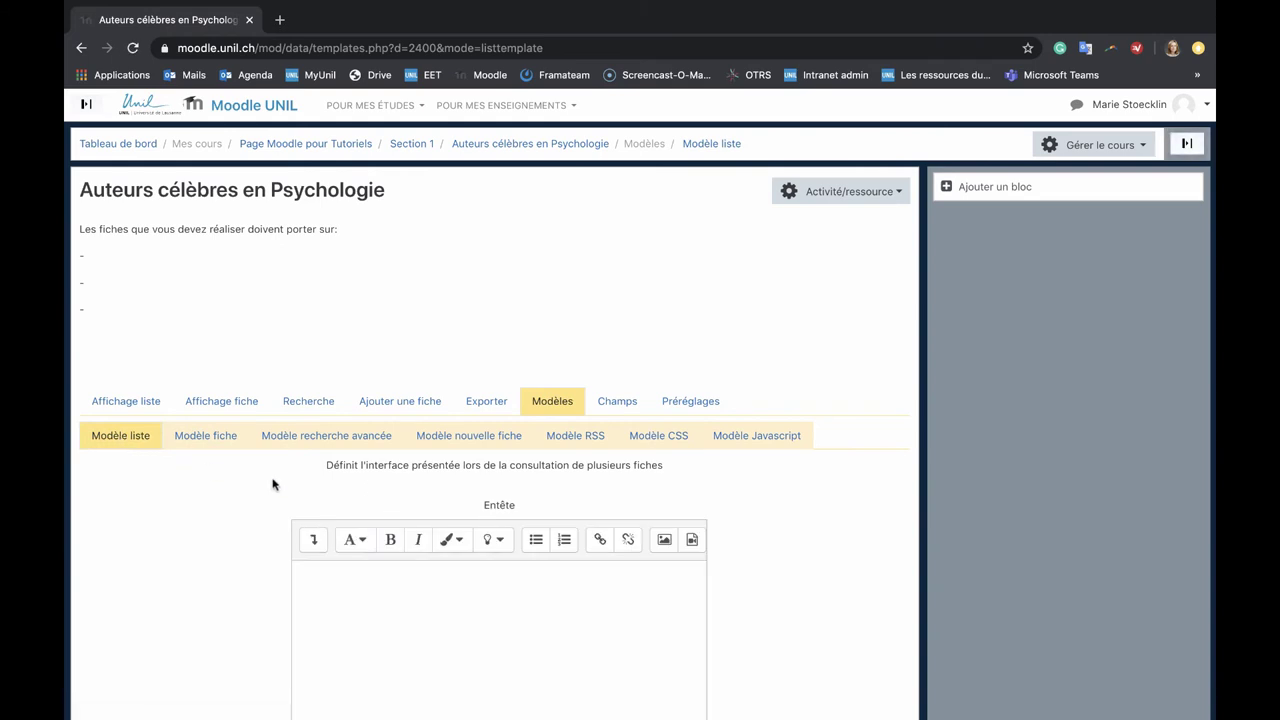
scroll(272, 484, "down", 4)
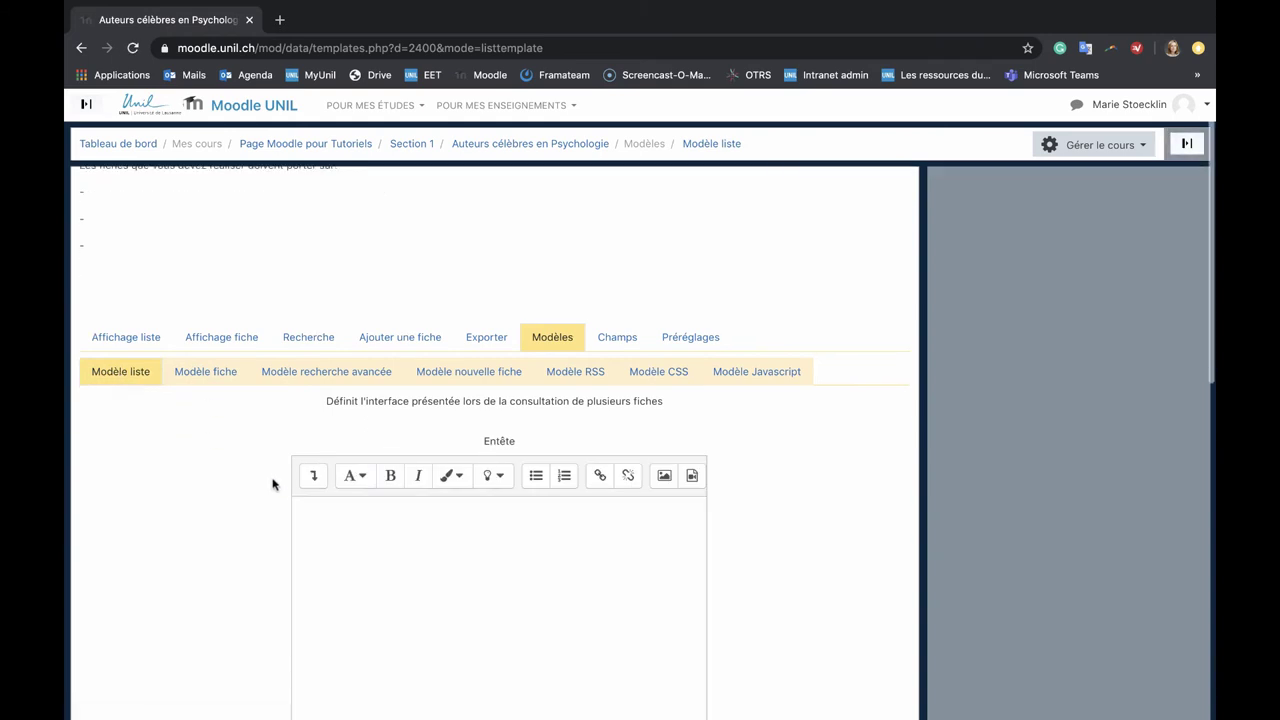
scroll(272, 484, "down", 1)
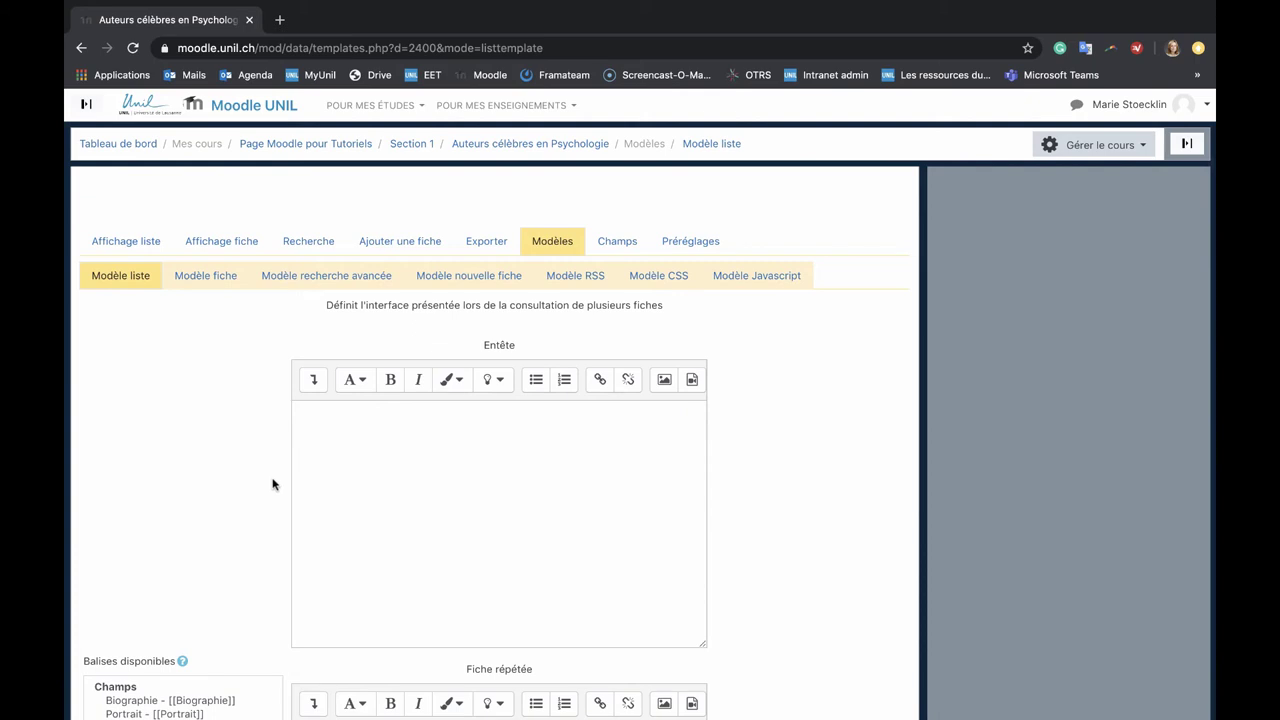
scroll(272, 484, "down", 13)
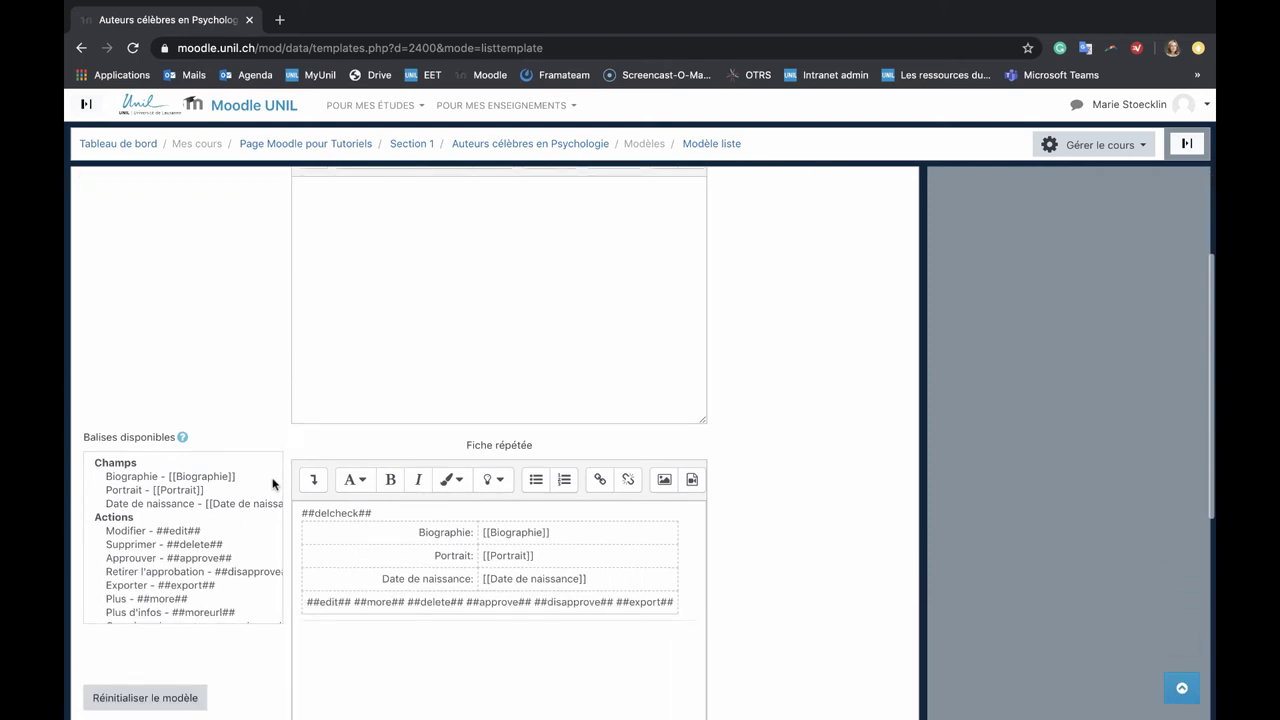
left_click(686, 406)
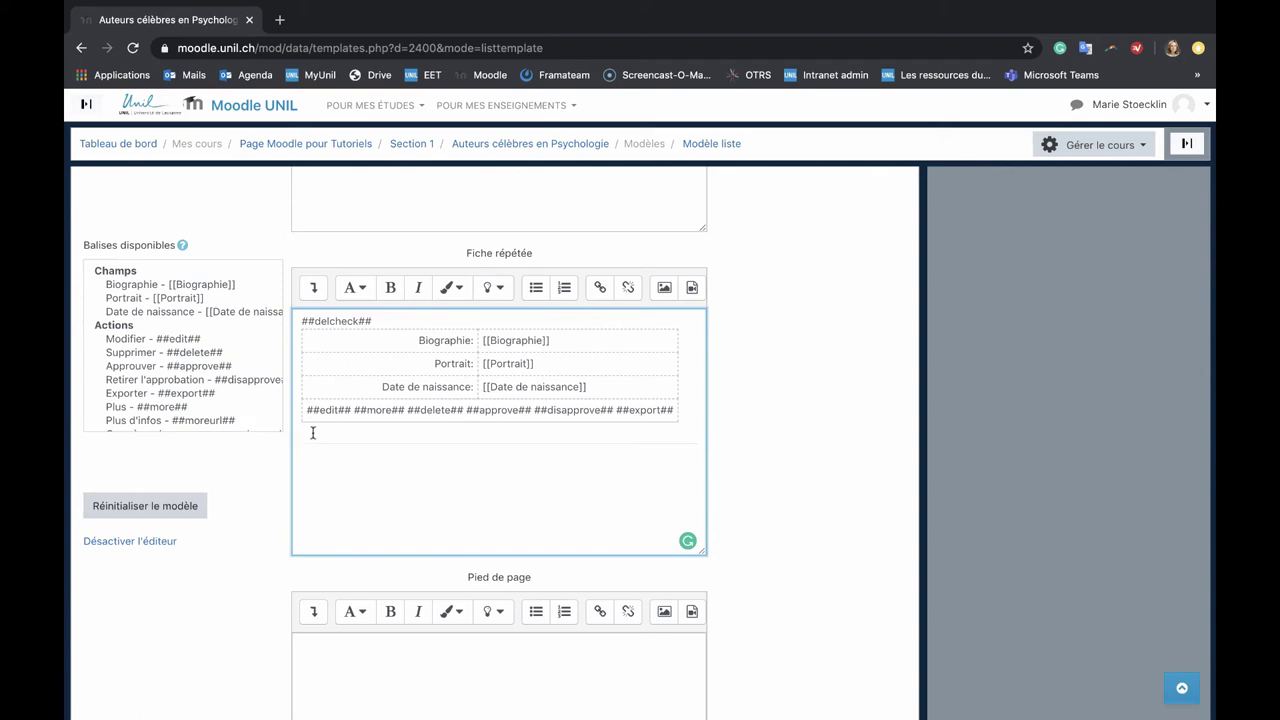
left_click(247, 421)
scroll(247, 424, "down", 2)
double_click(209, 420)
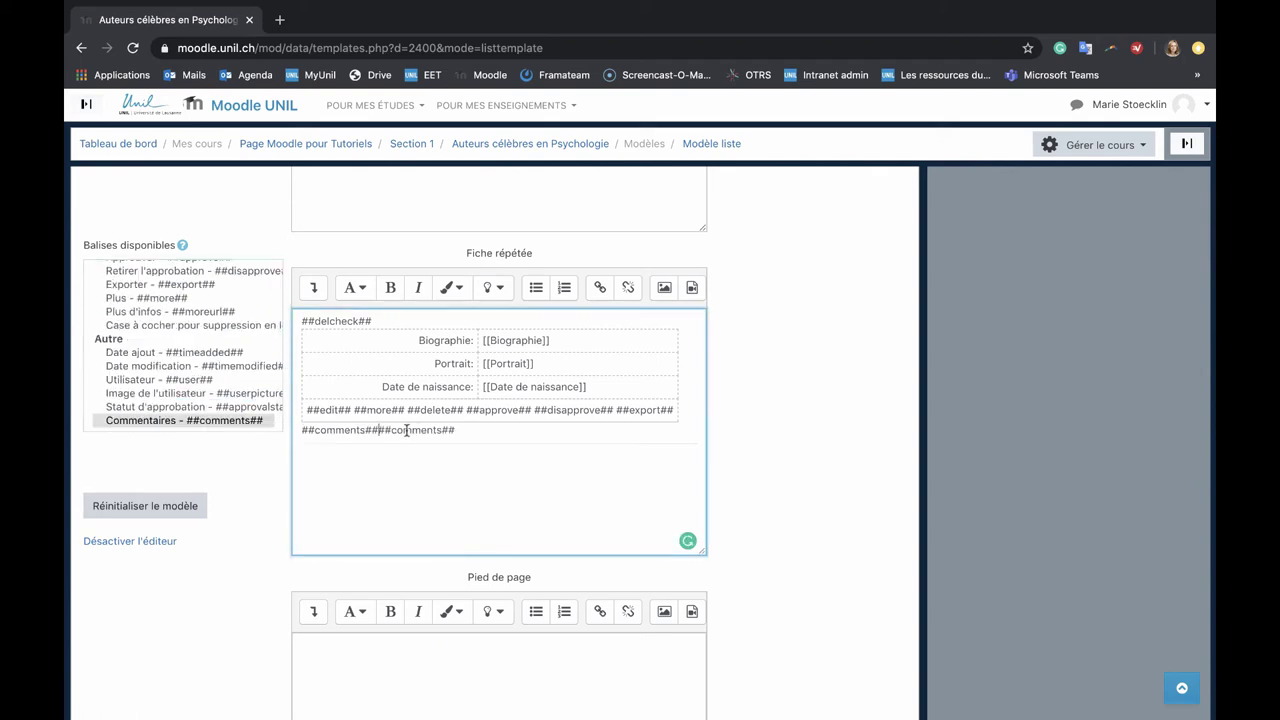
- Delete the duplicate ##comments## tag from the Fiche répétée area and save the list template
left_click_drag(456, 430, 380, 428)
key("BackSpace")
left_click(278, 477)
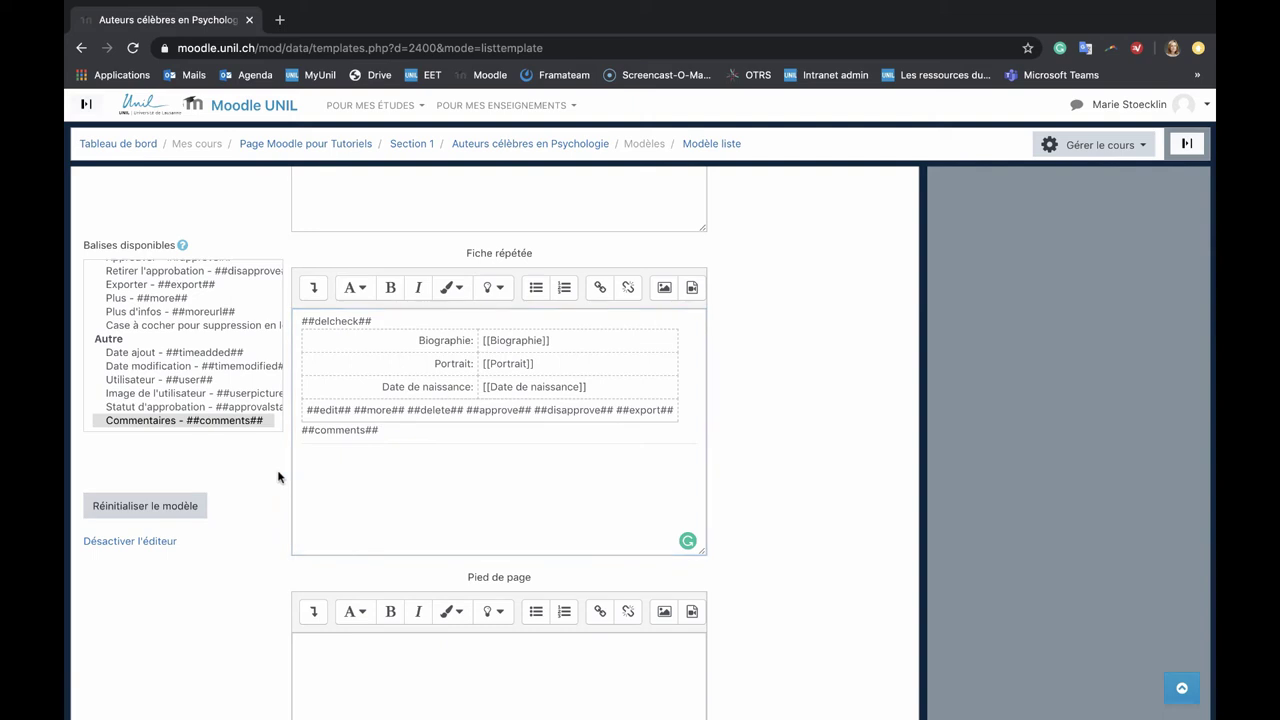
left_click(392, 430)
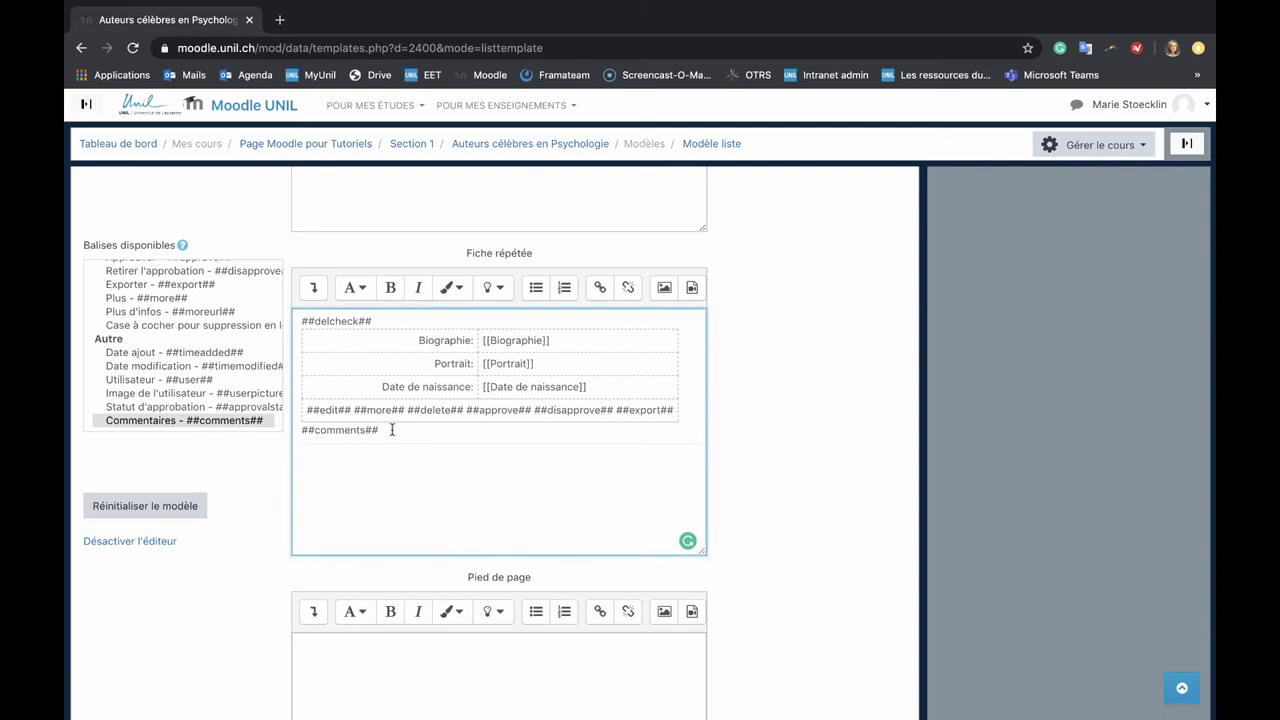
double_click(392, 430)
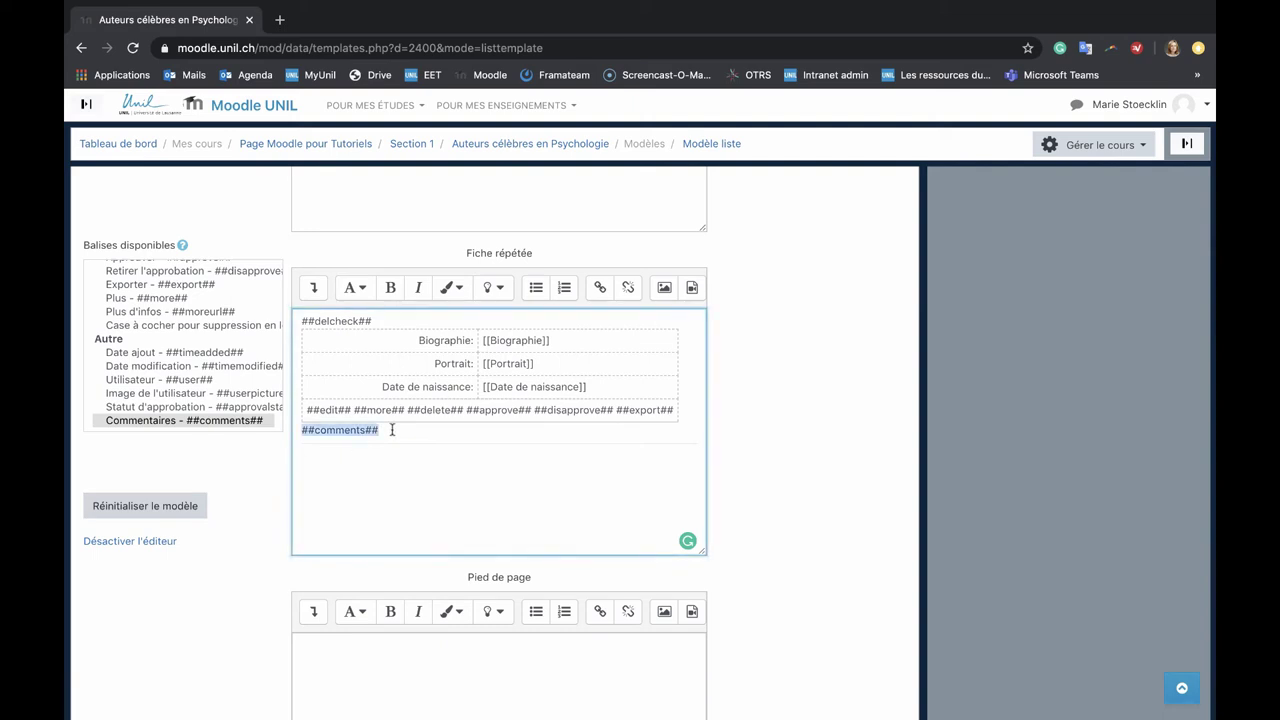
left_click(281, 510)
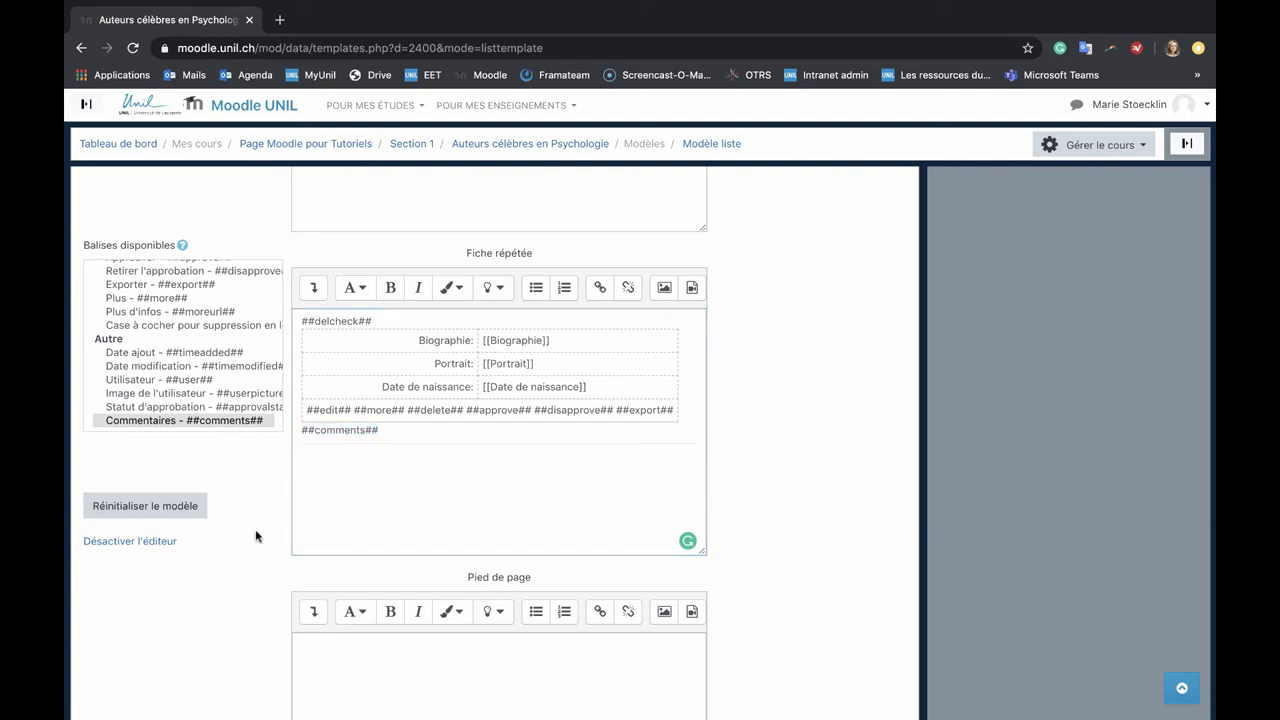
scroll(256, 540, "down", 1)
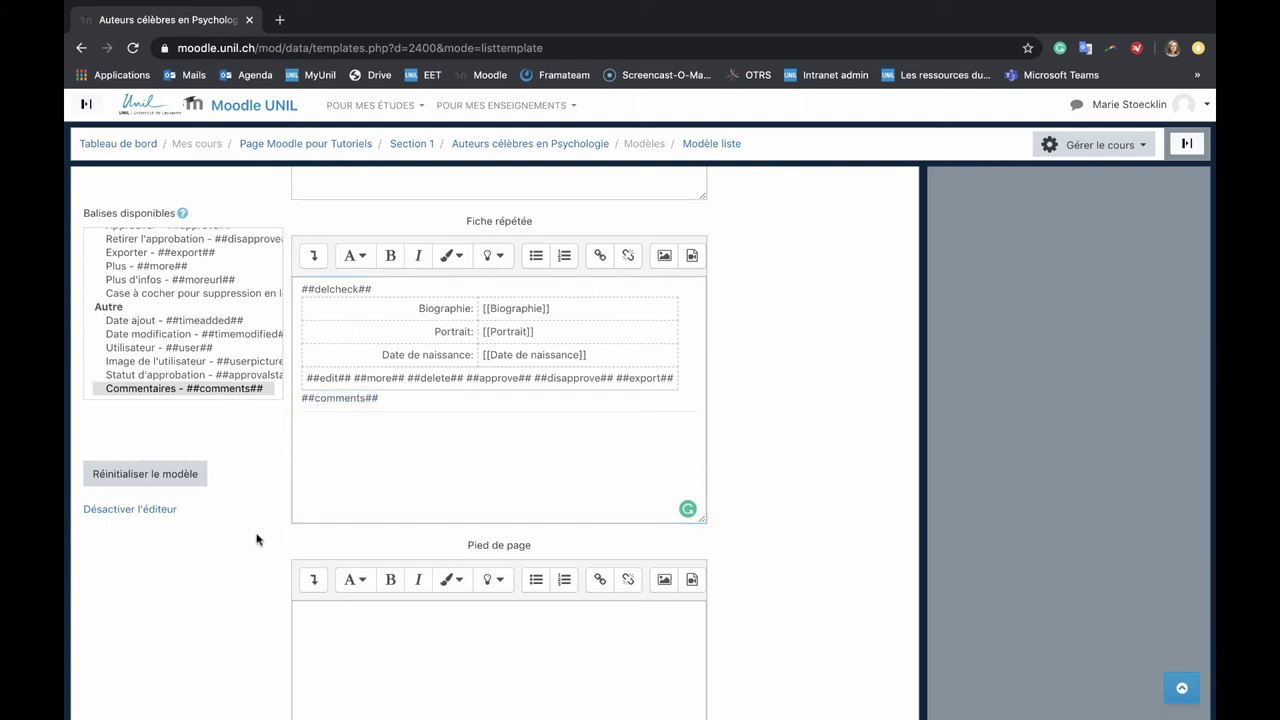
scroll(256, 540, "down", 5)
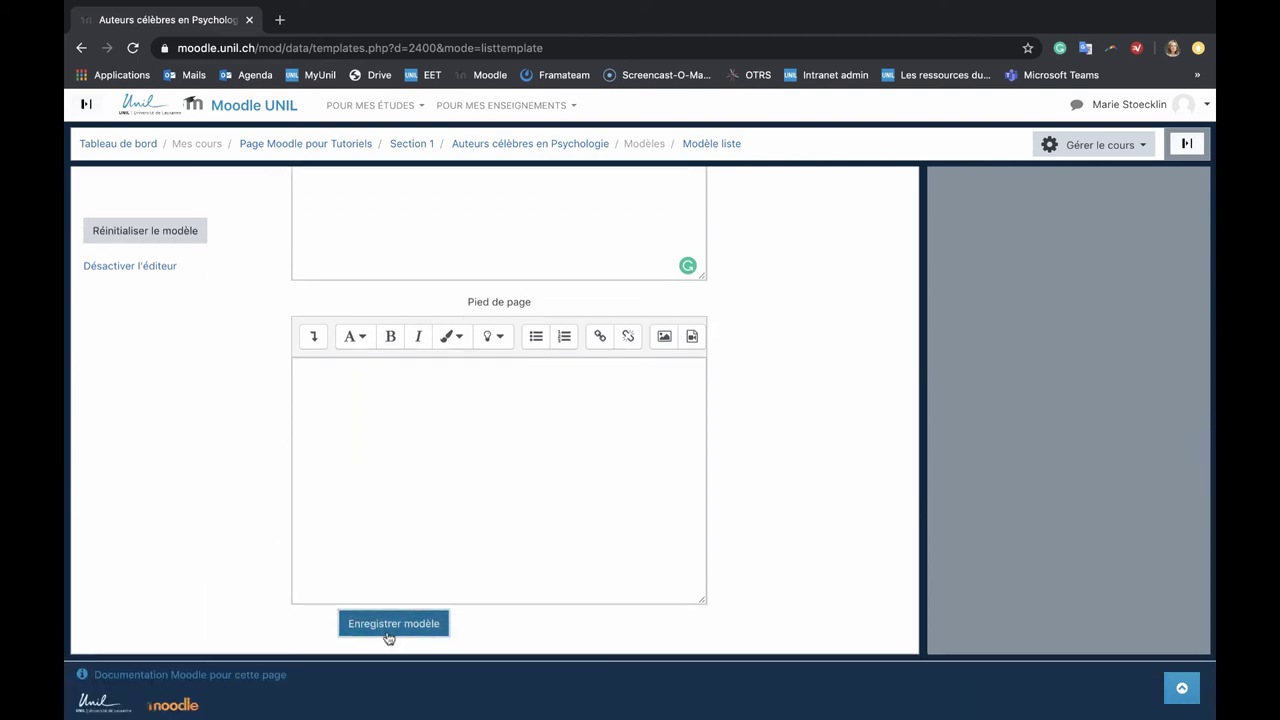
left_click(390, 632)
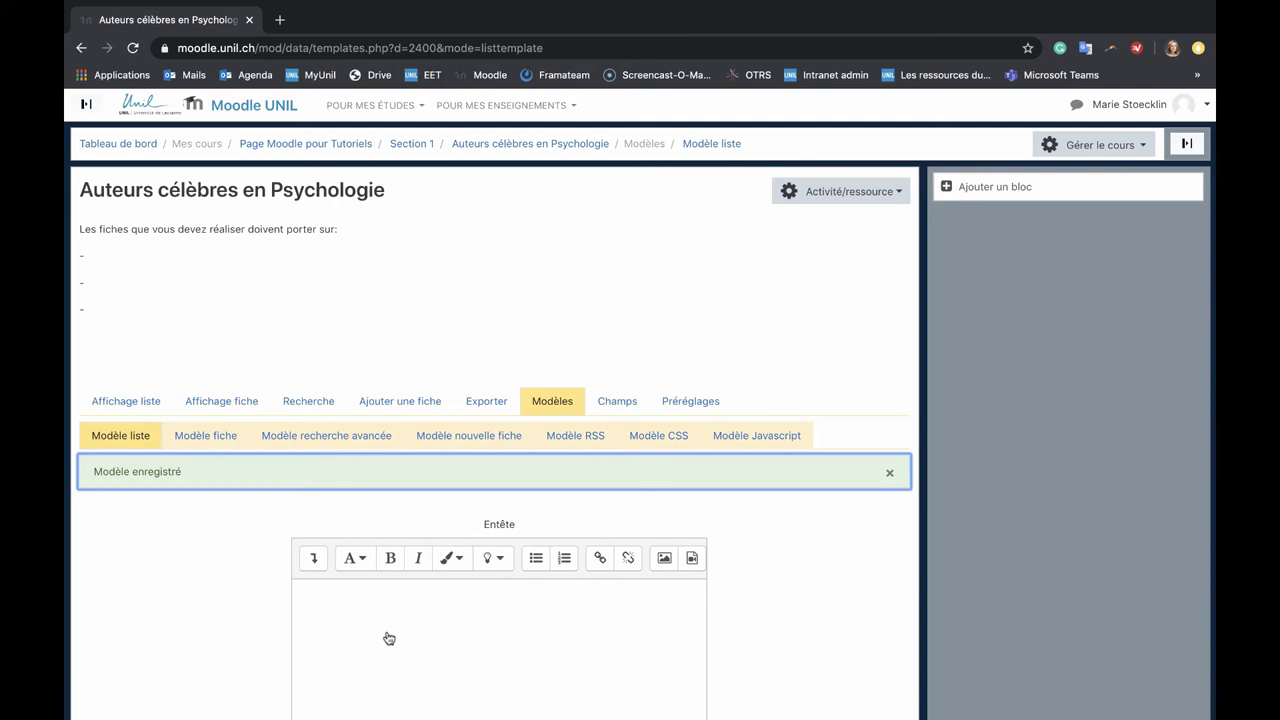
- View the Modèle fiche template and the Modèle recherche avancée template of the database
left_click(229, 441)
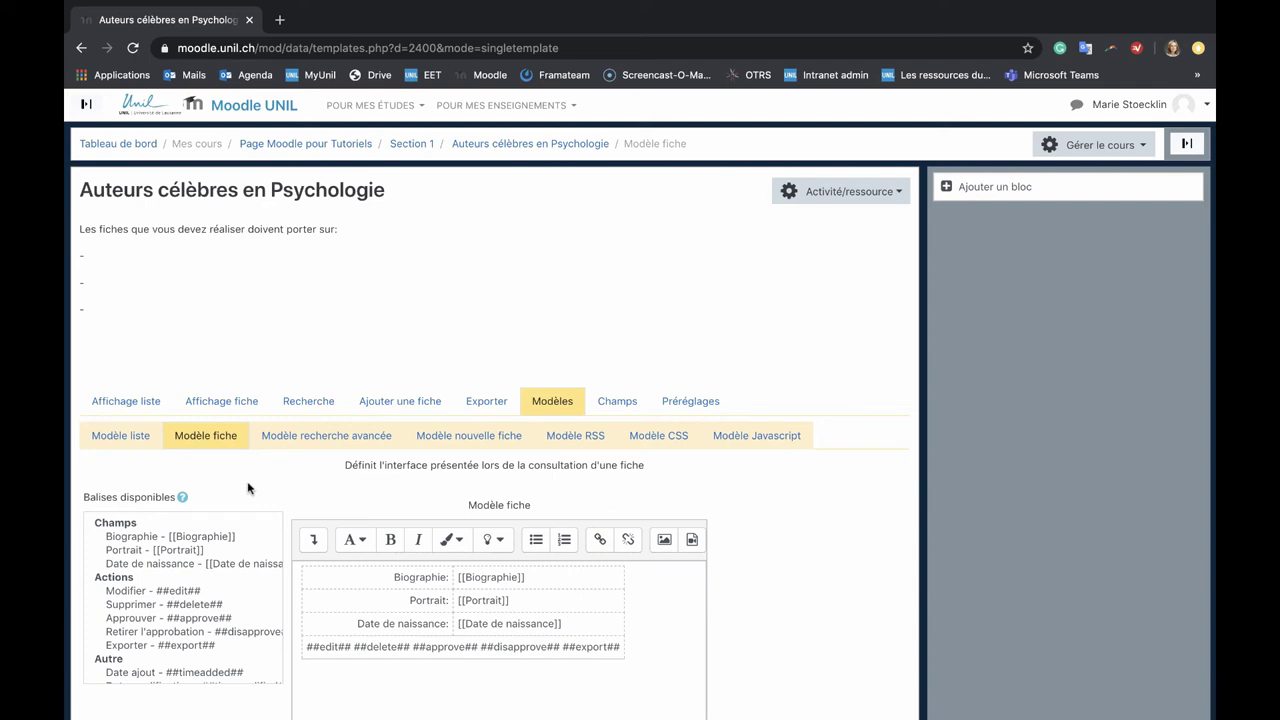
left_click(316, 439)
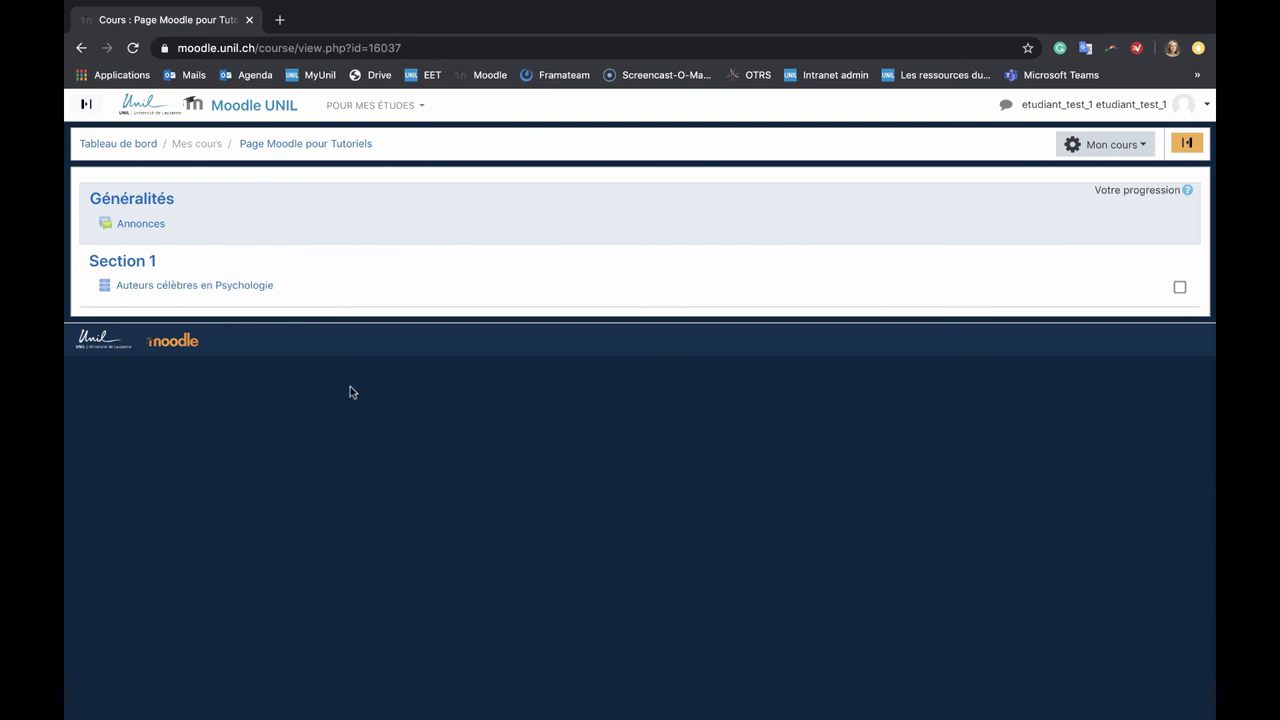
- Open the "Auteurs célèbres en Psychologie" database from the student's course page and browse its entries in list view
left_click(256, 288)
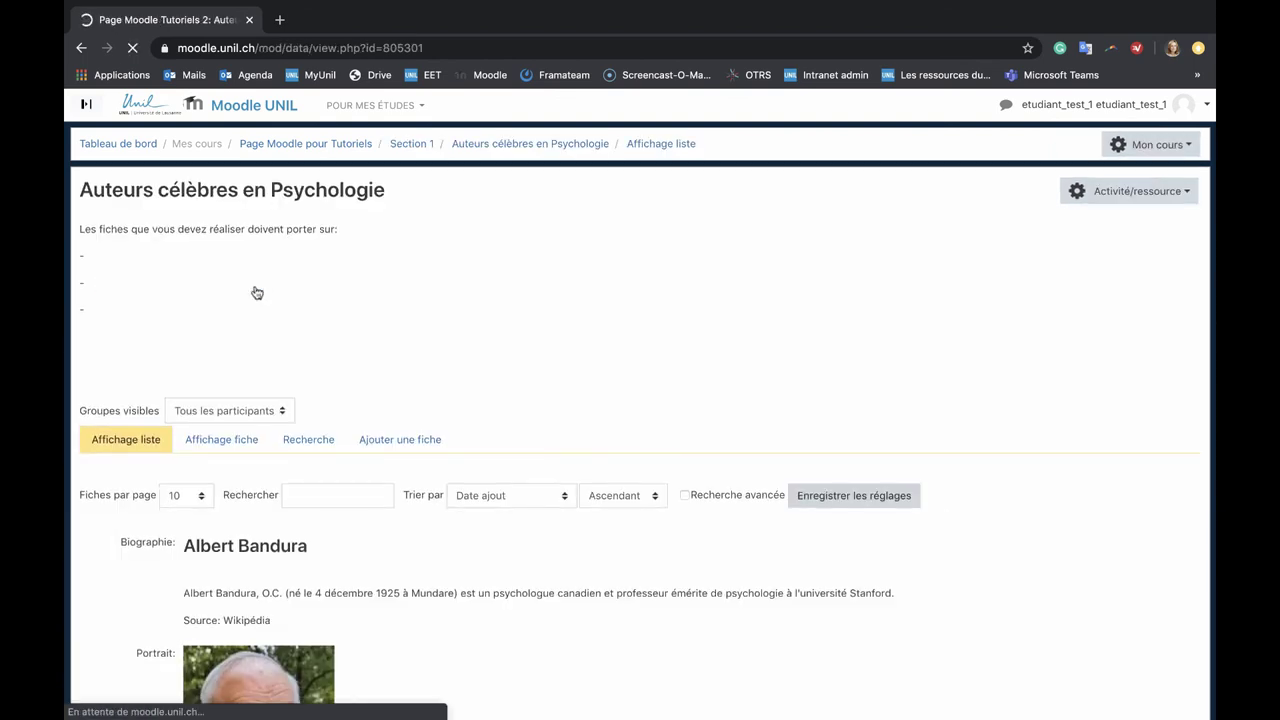
scroll(294, 321, "down", 1)
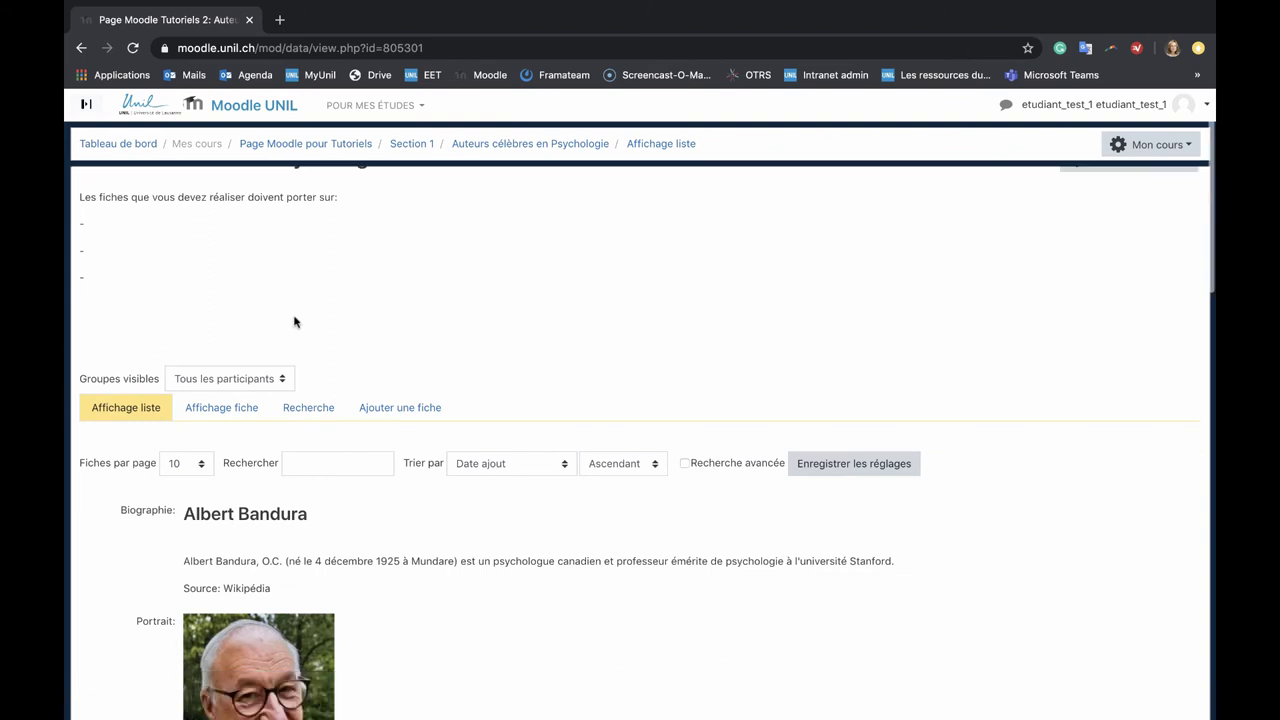
scroll(294, 321, "down", 5)
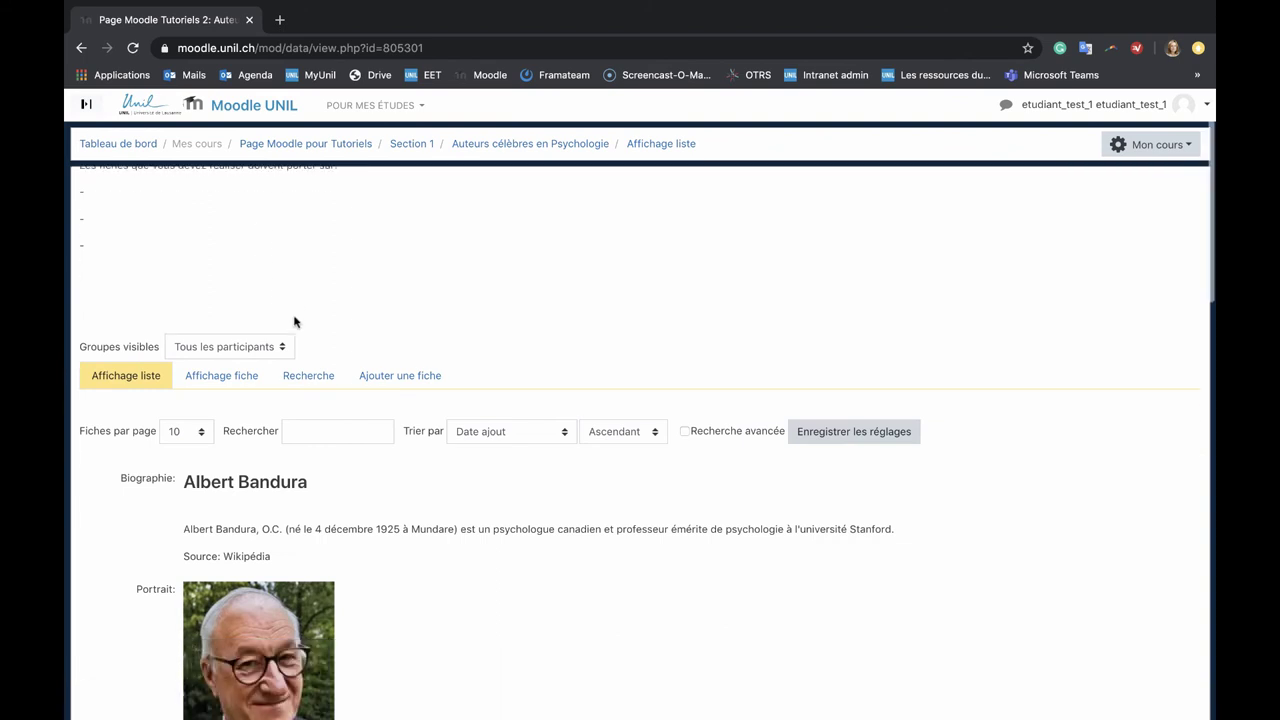
scroll(296, 323, "down", 10)
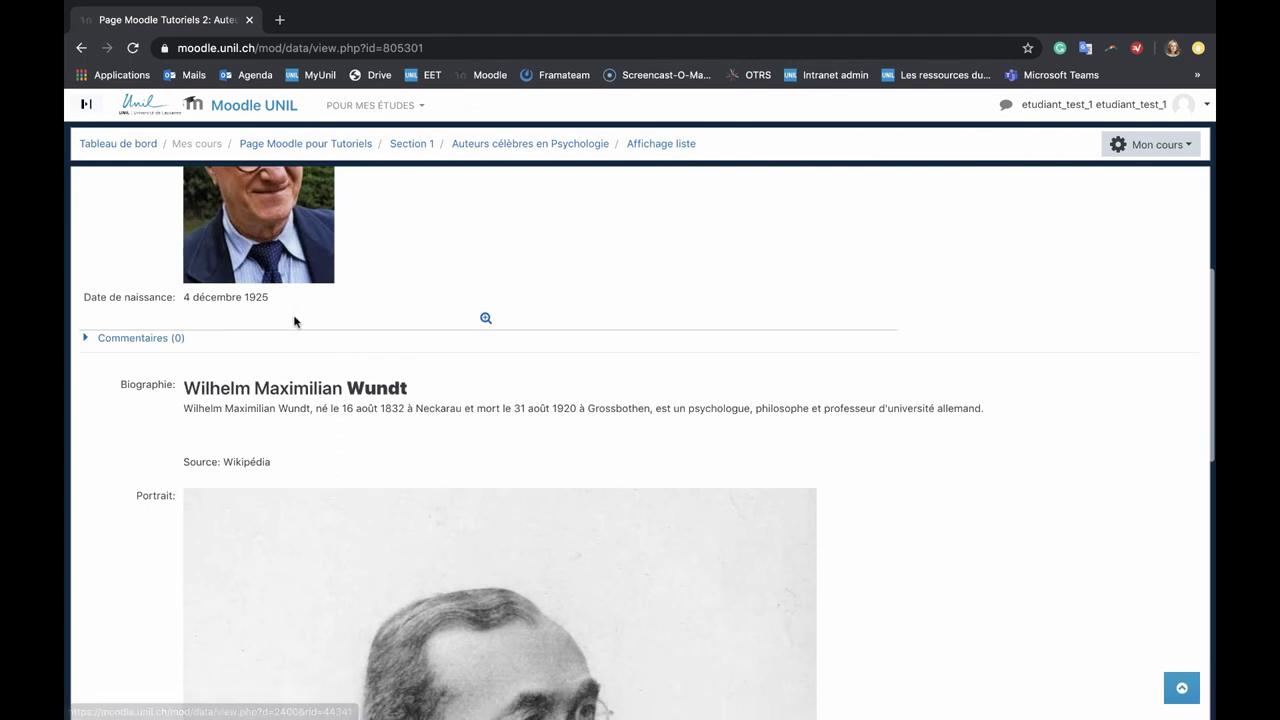
scroll(296, 323, "down", 3)
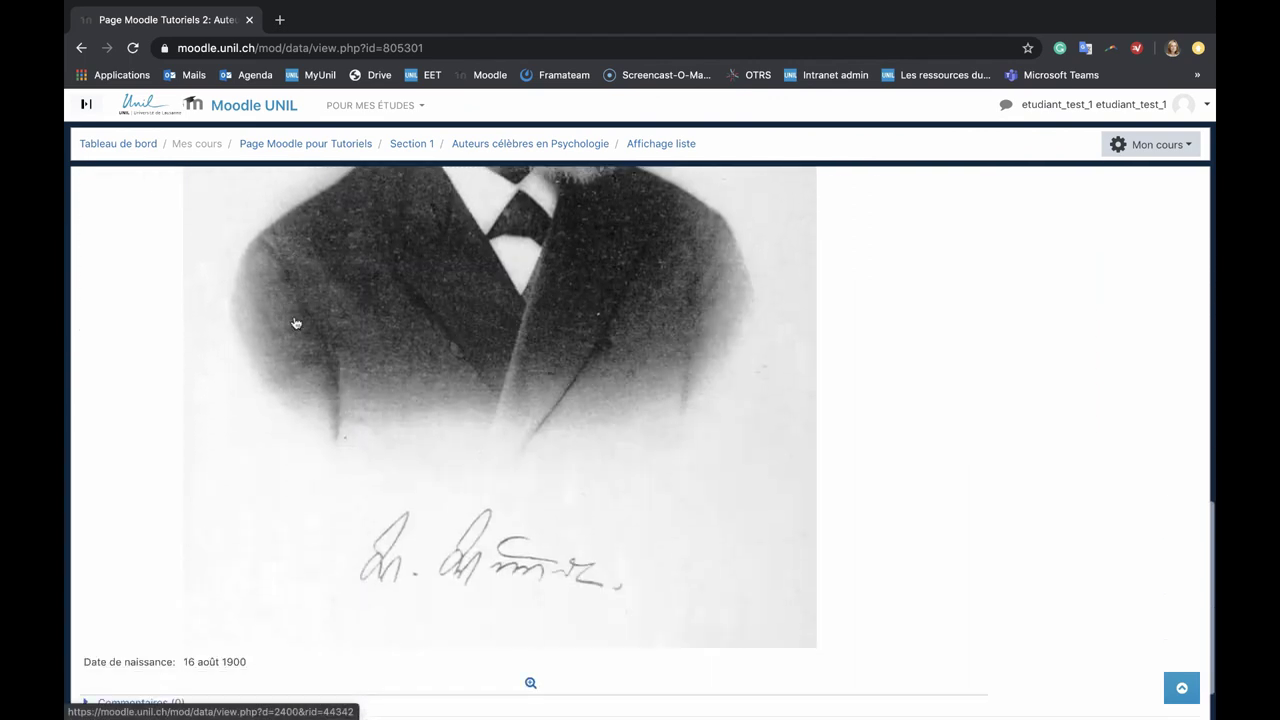
scroll(296, 323, "up", 2)
scroll(296, 323, "up", 7)
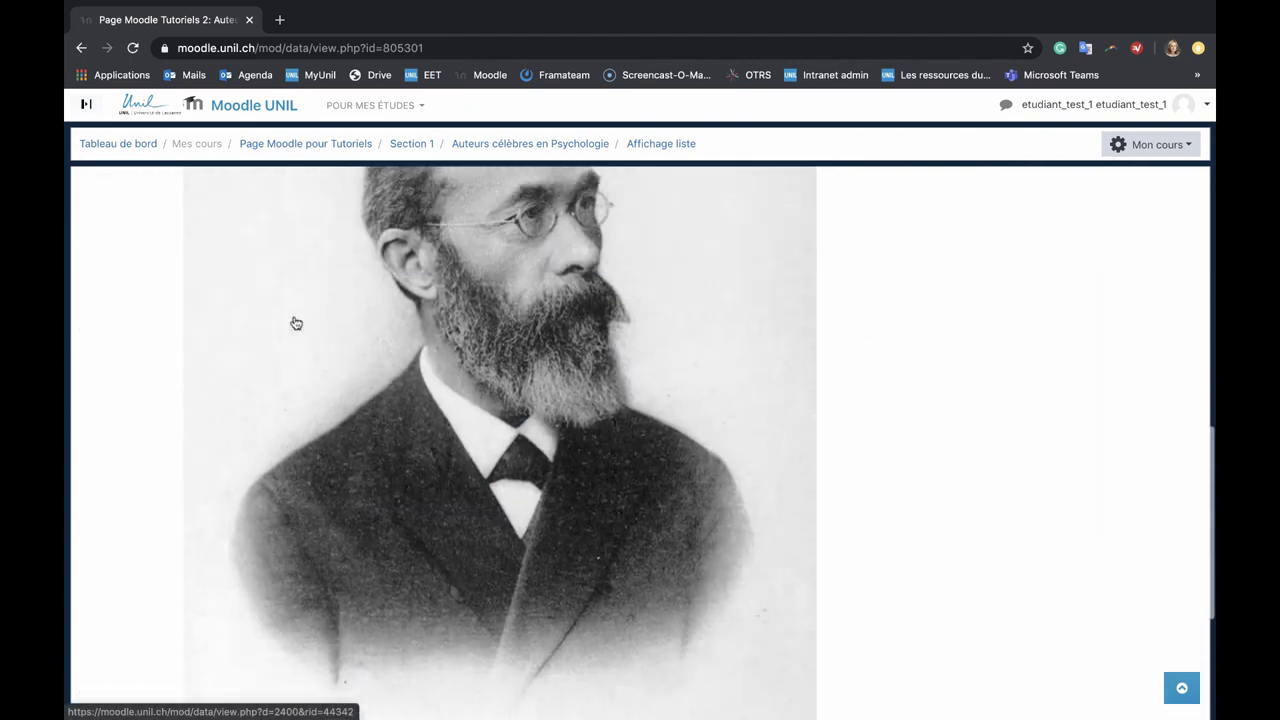
scroll(296, 323, "up", 5)
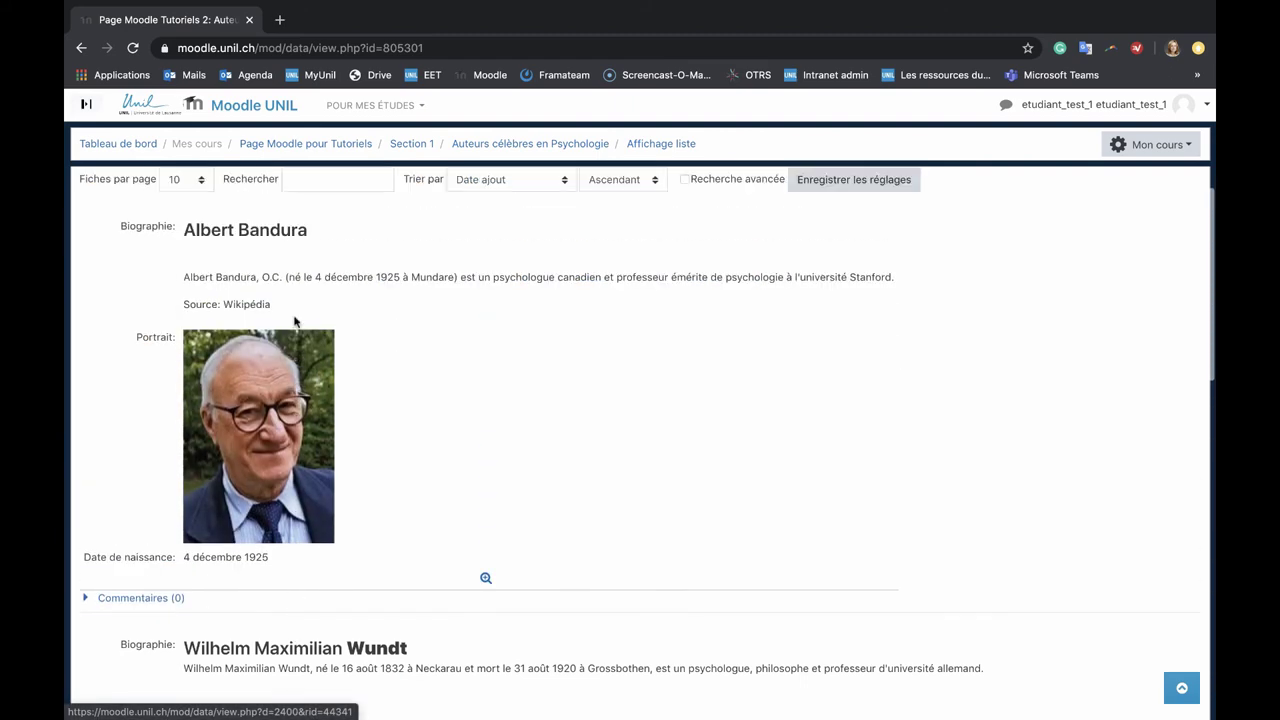
- View the database entries one at a time in Affichage fiche and examine the Recherche form
left_click(253, 379)
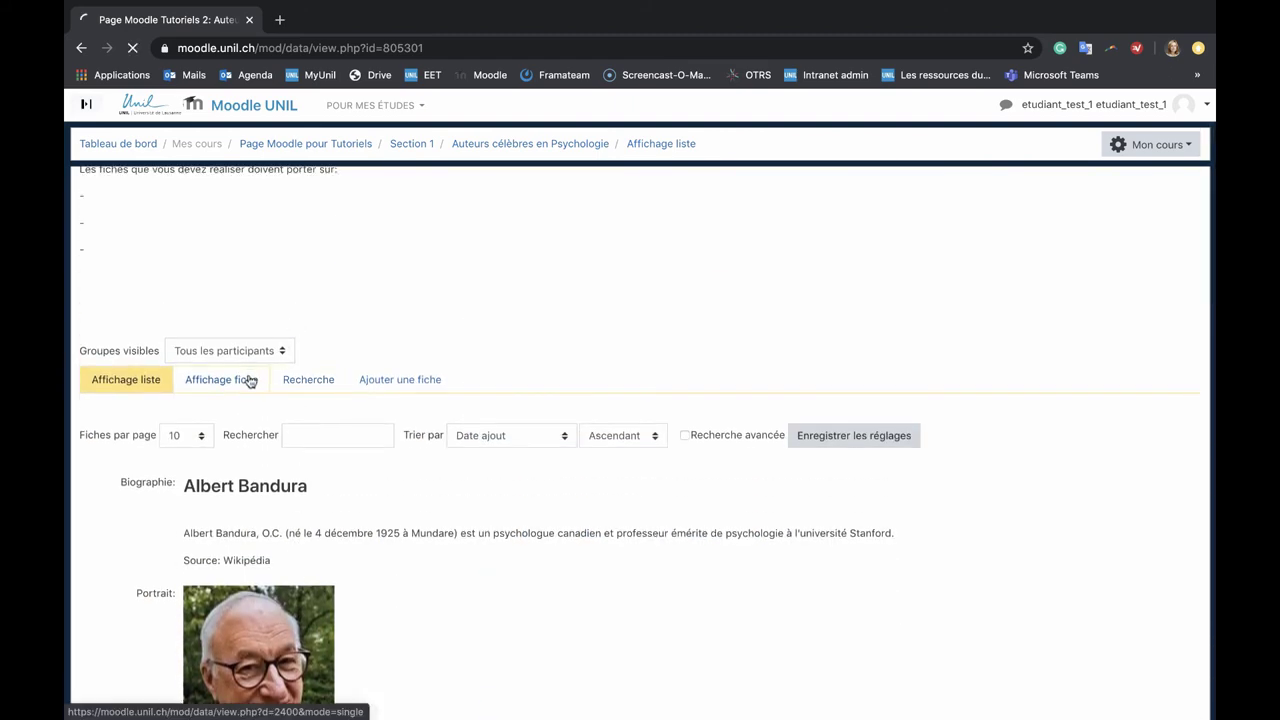
scroll(250, 380, "down", 3)
scroll(250, 381, "down", 2)
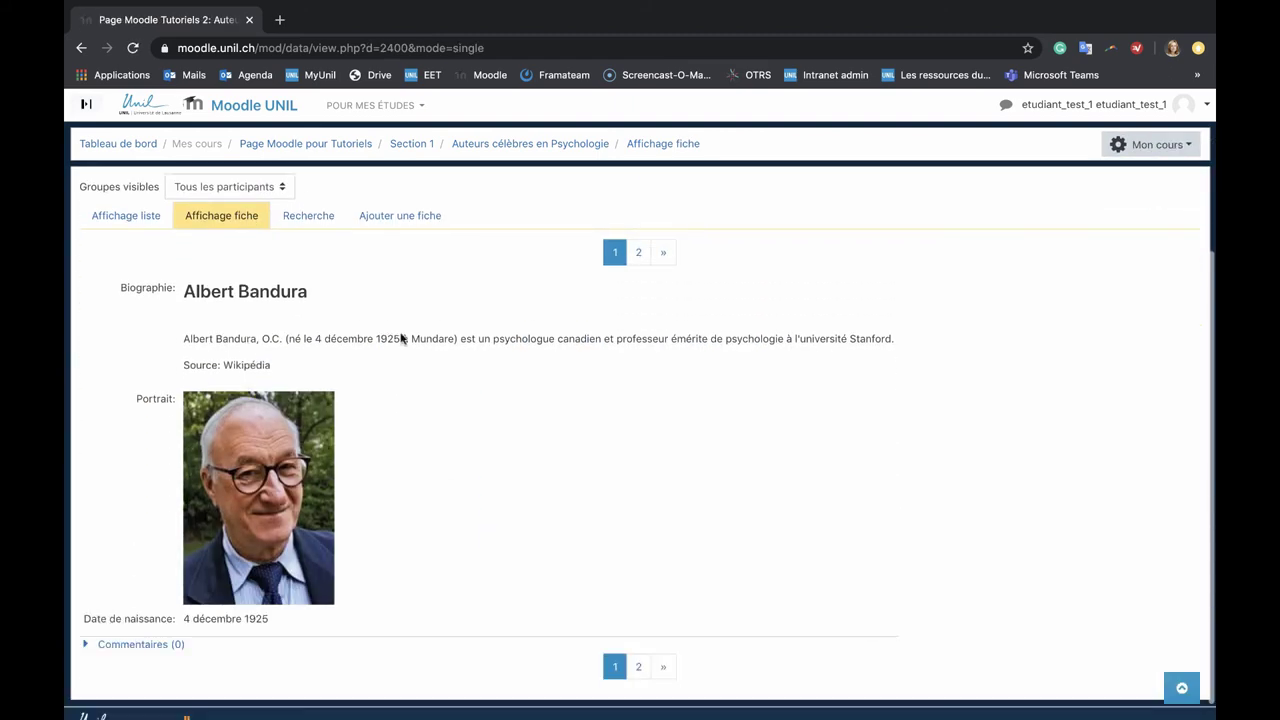
left_click(637, 266)
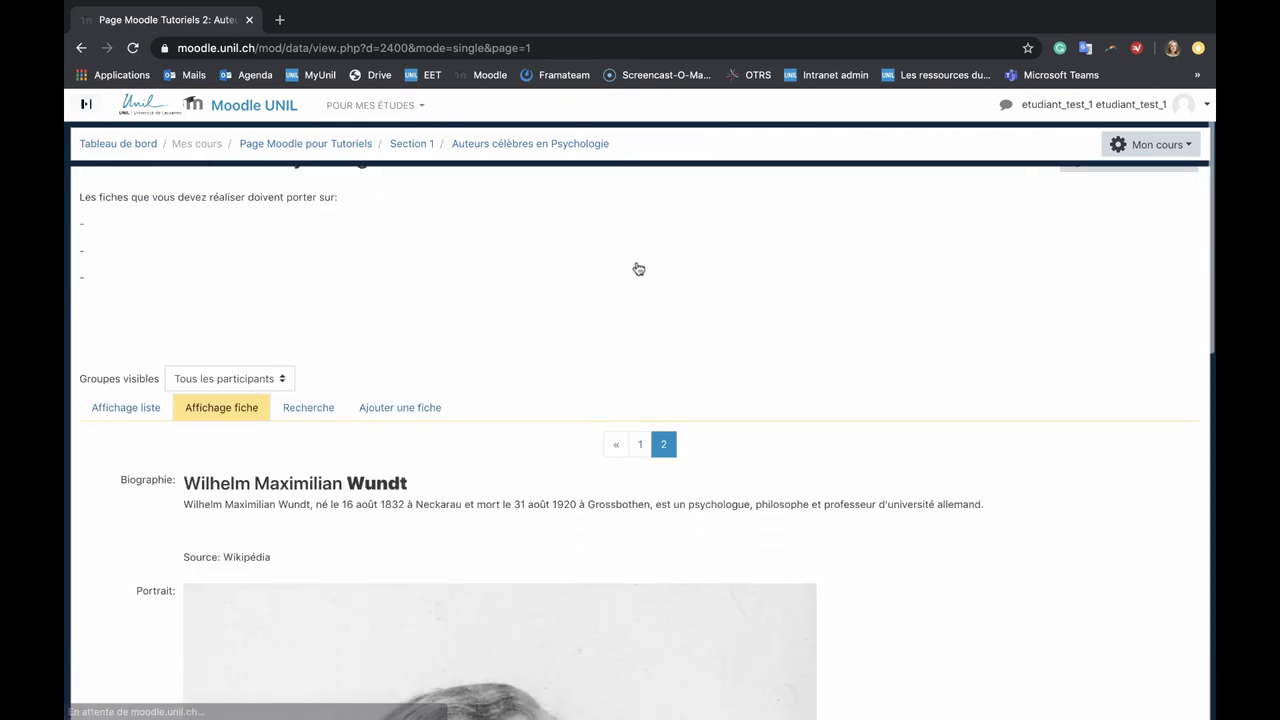
scroll(638, 269, "down", 3)
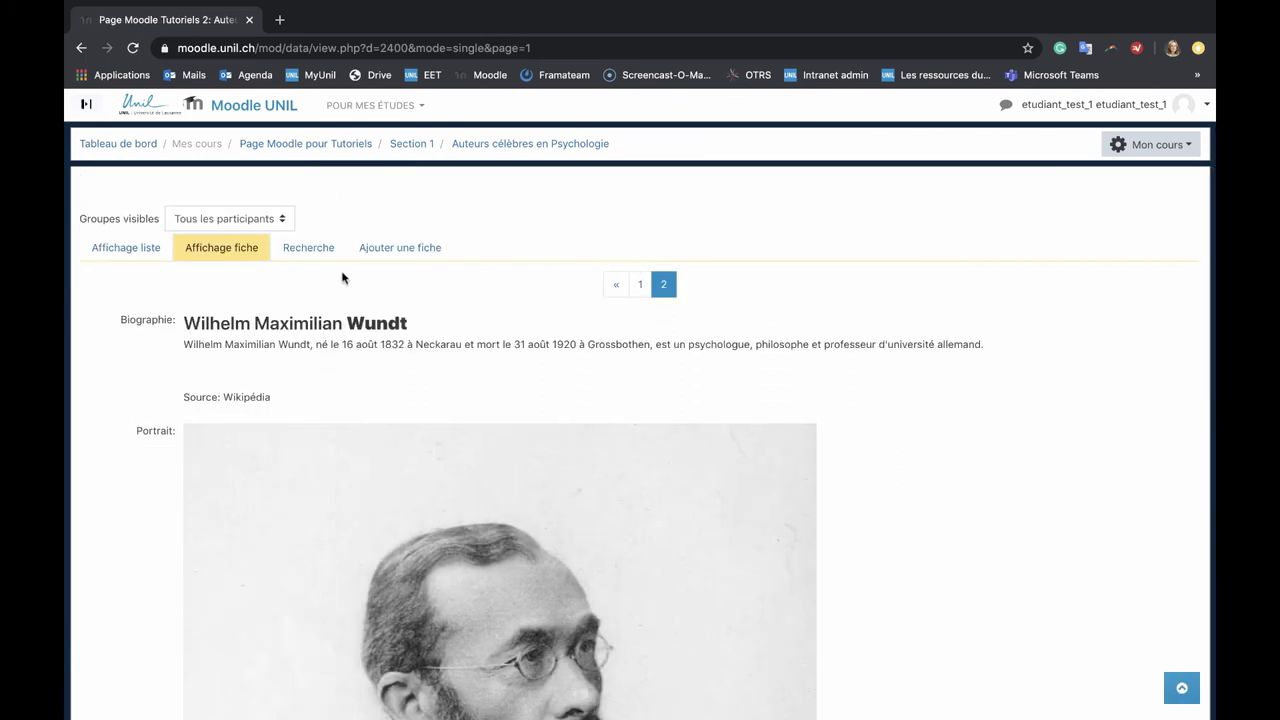
left_click(312, 250)
scroll(314, 257, "down", 2)
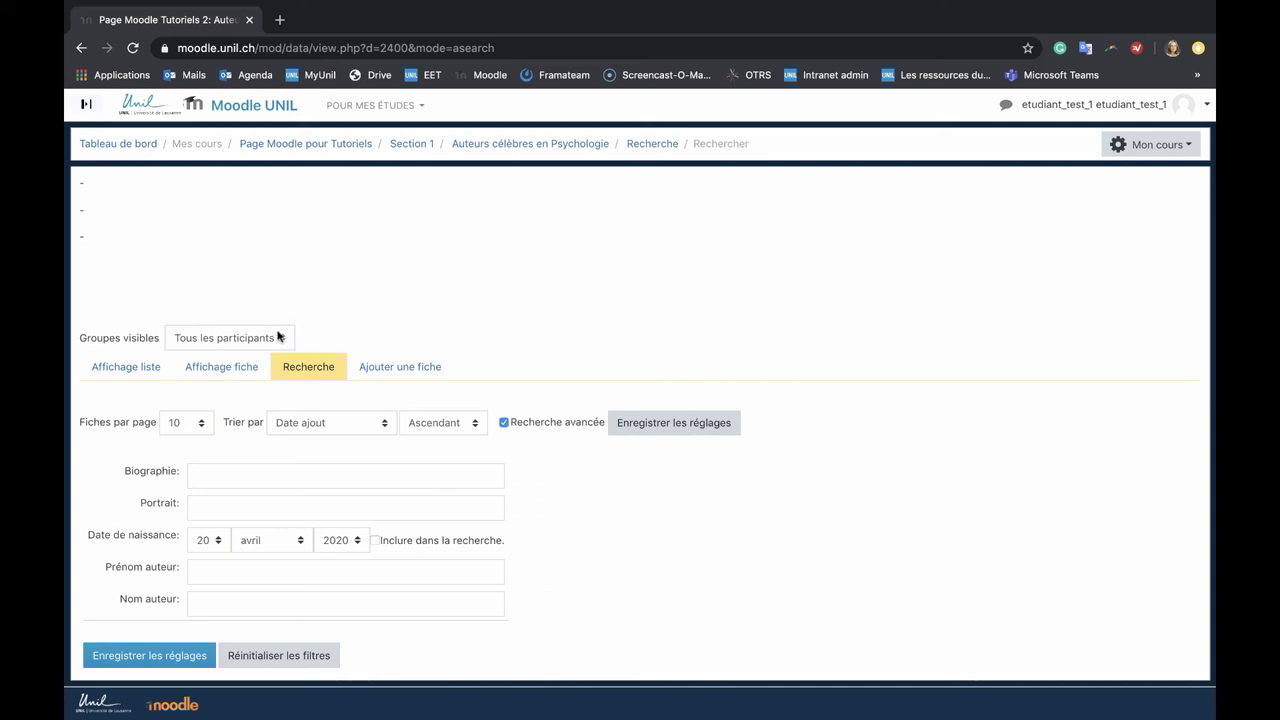
- Filter the visible groups to Groupe 2 and look through its entries in list view
left_click(211, 342)
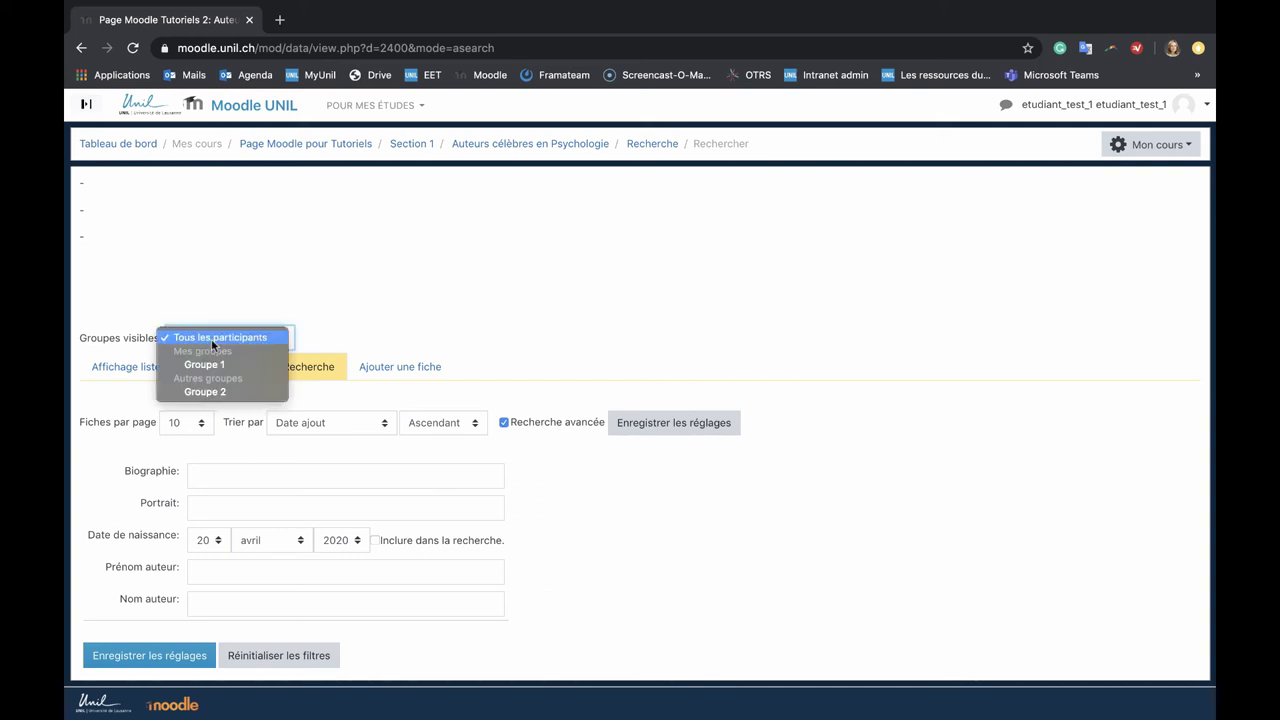
left_click(250, 392)
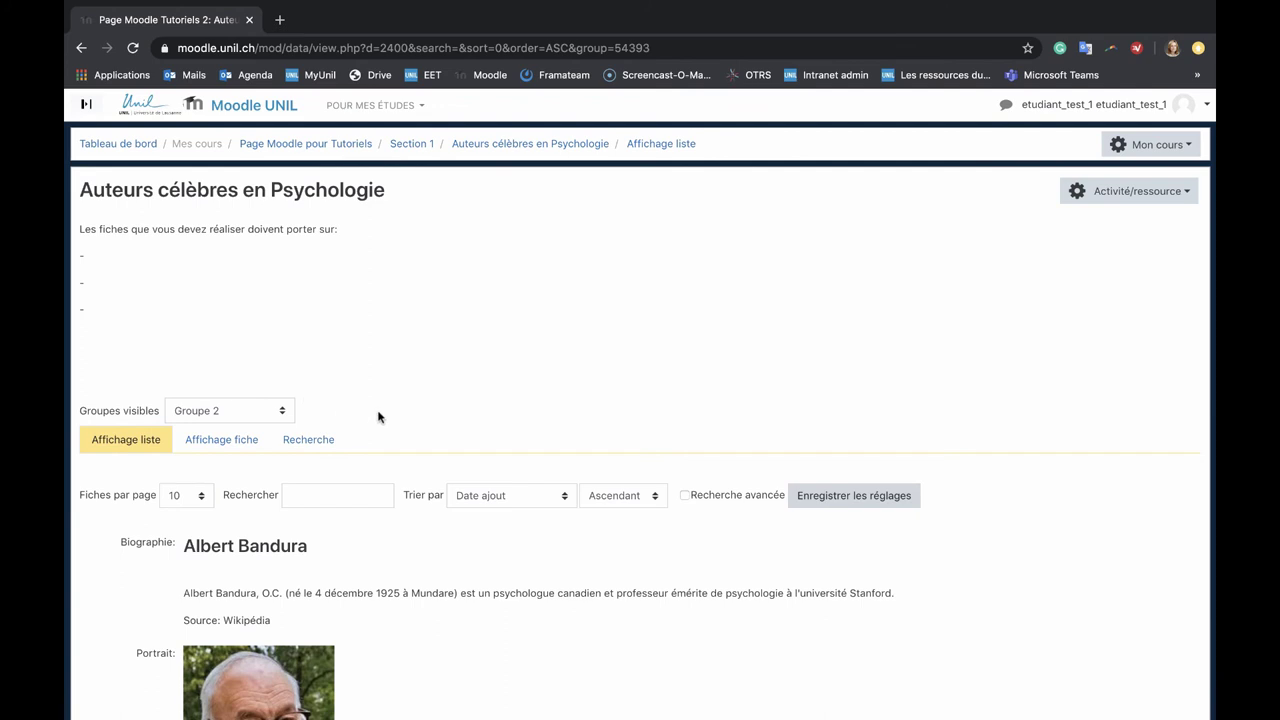
scroll(378, 417, "down", 3)
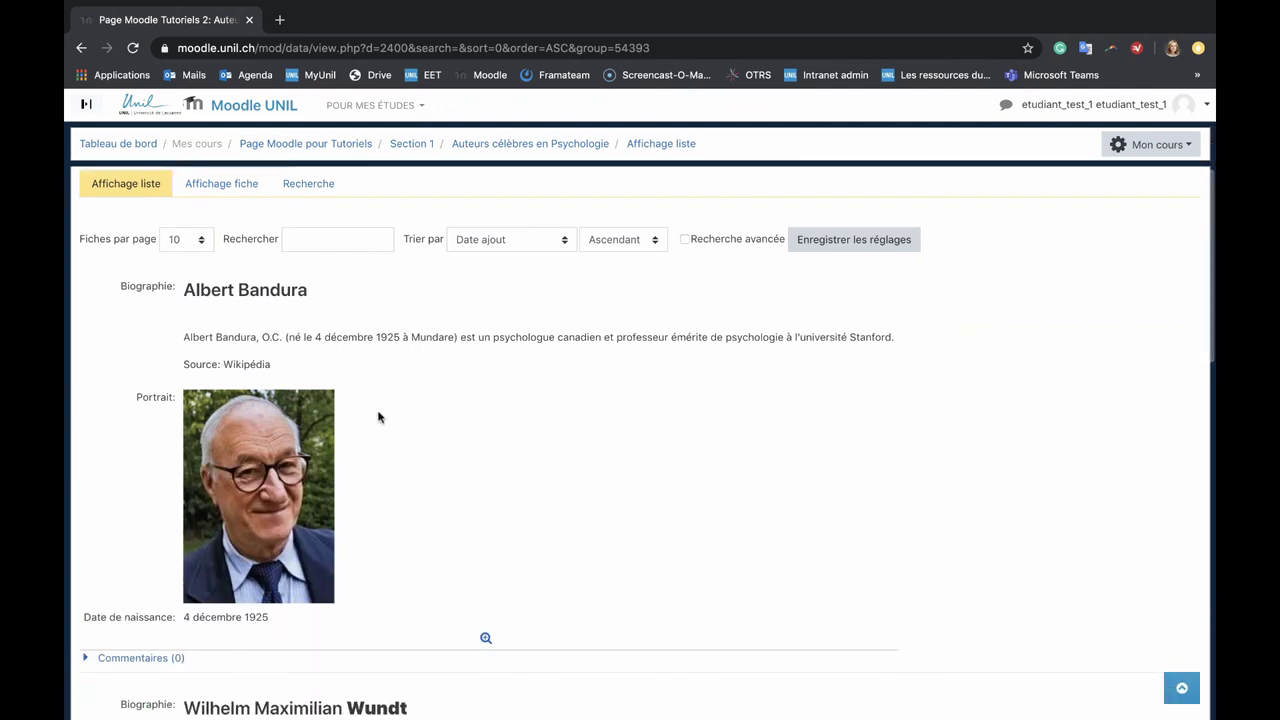
scroll(378, 417, "up", 3)
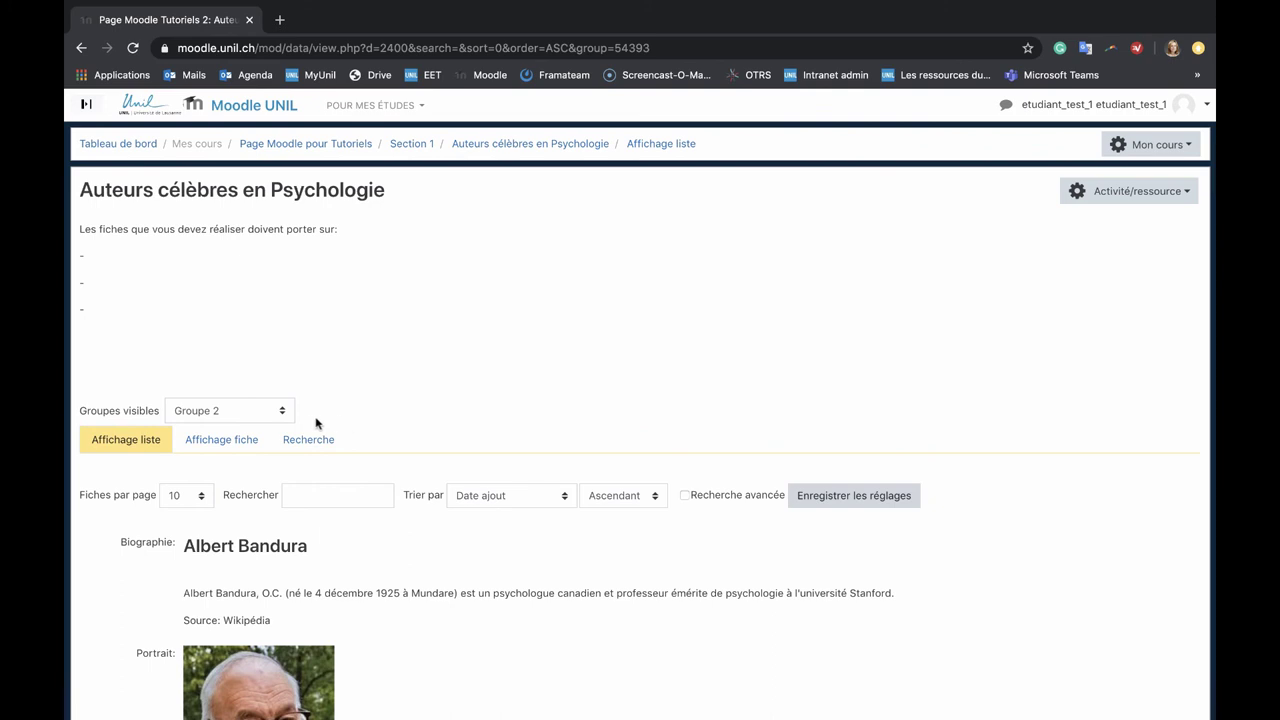
- Set the visible groups to Groupe 1 and open a new entry form to review its fields
left_click(284, 414)
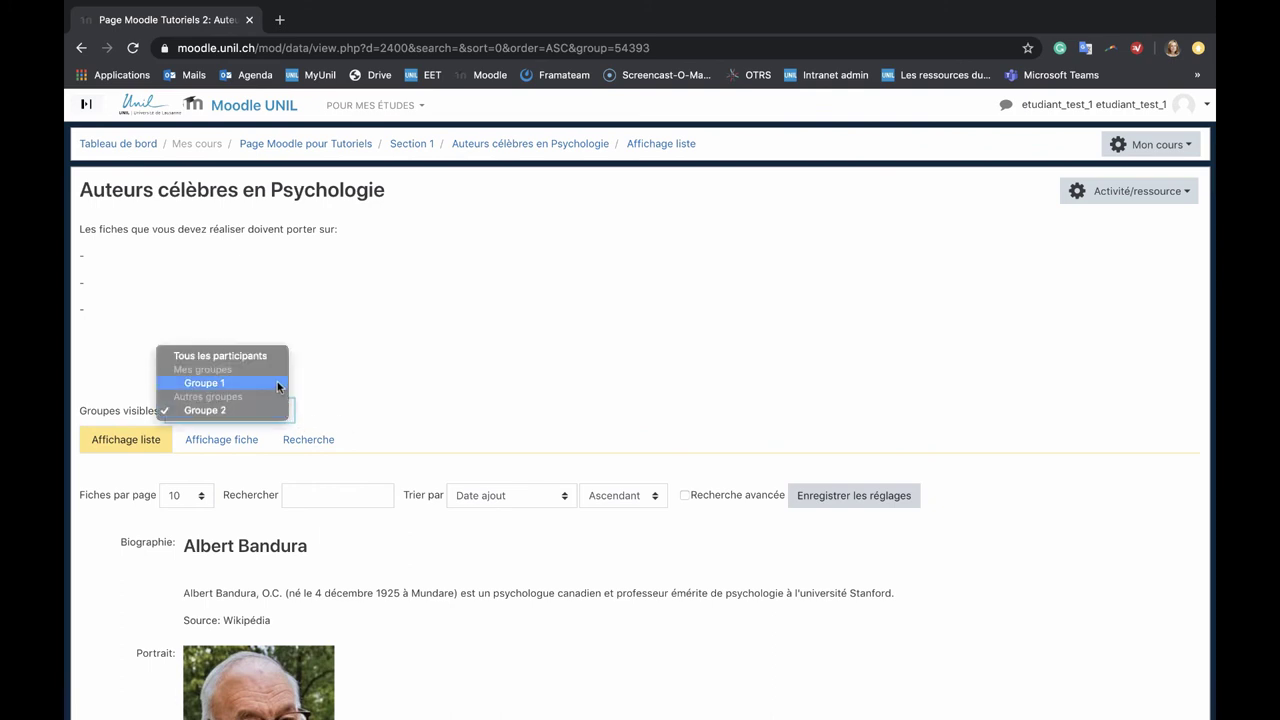
left_click(277, 381)
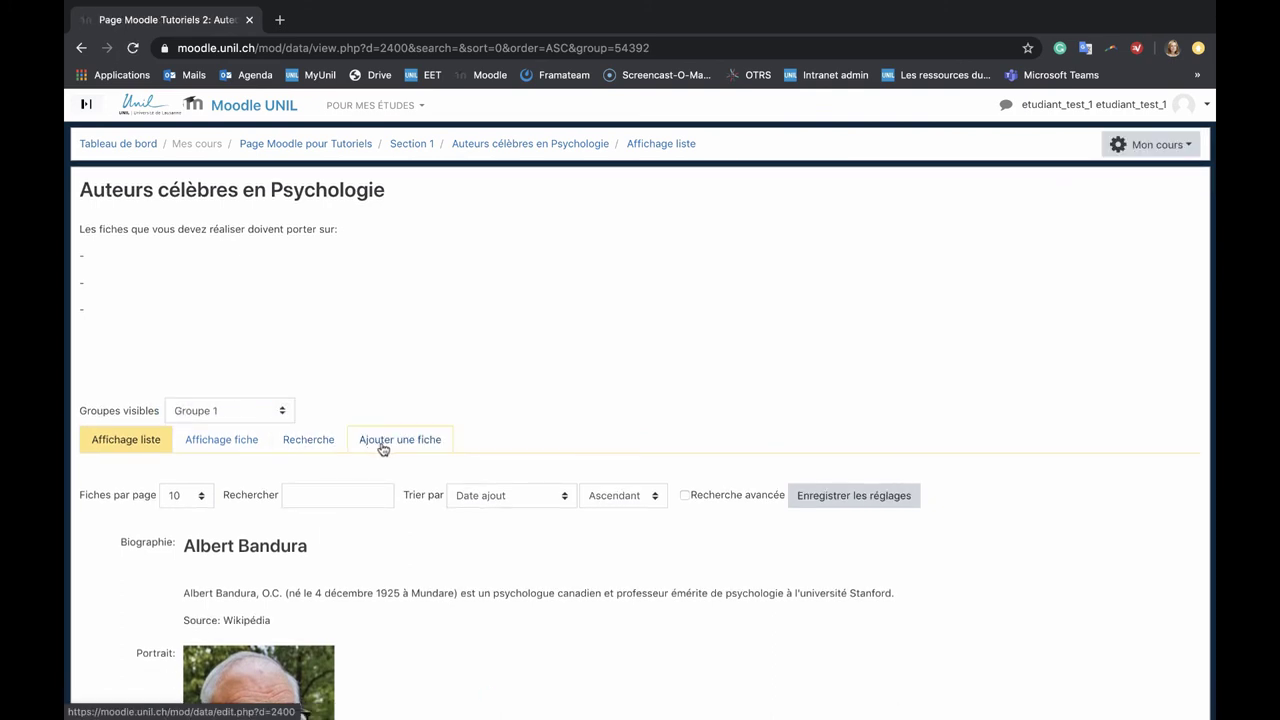
left_click(383, 447)
scroll(548, 461, "down", 5)
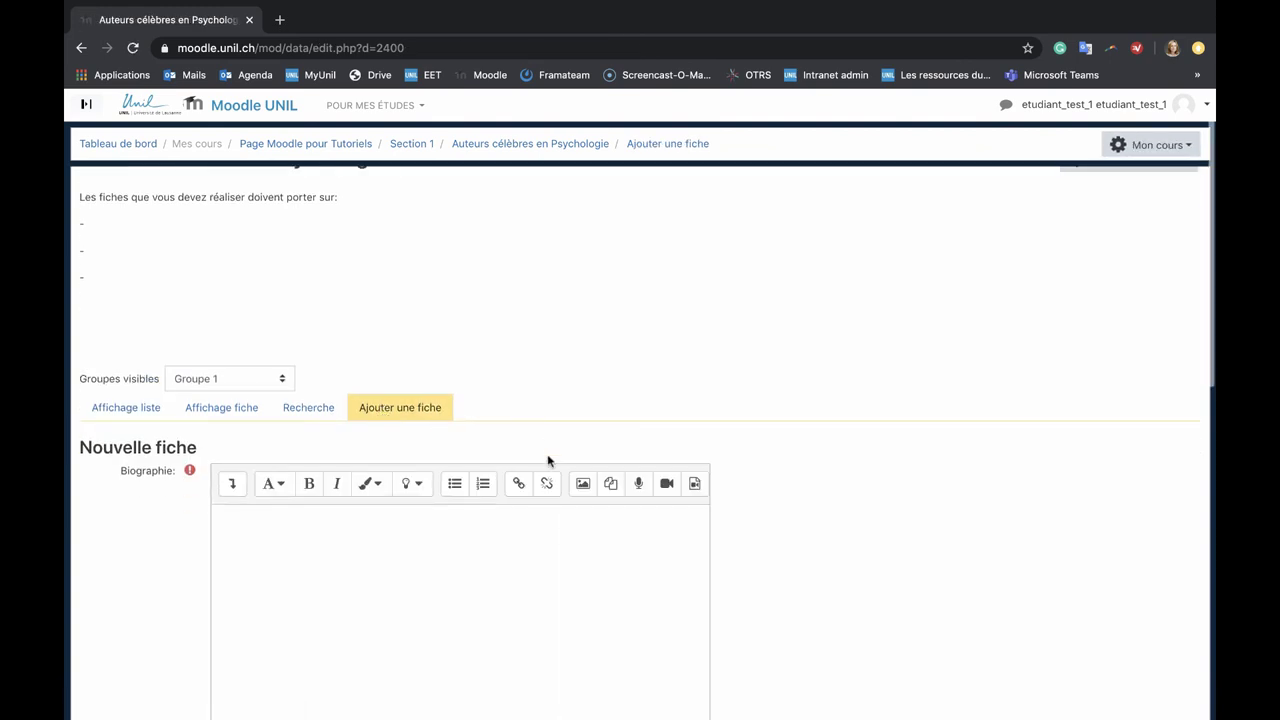
scroll(548, 456, "down", 5)
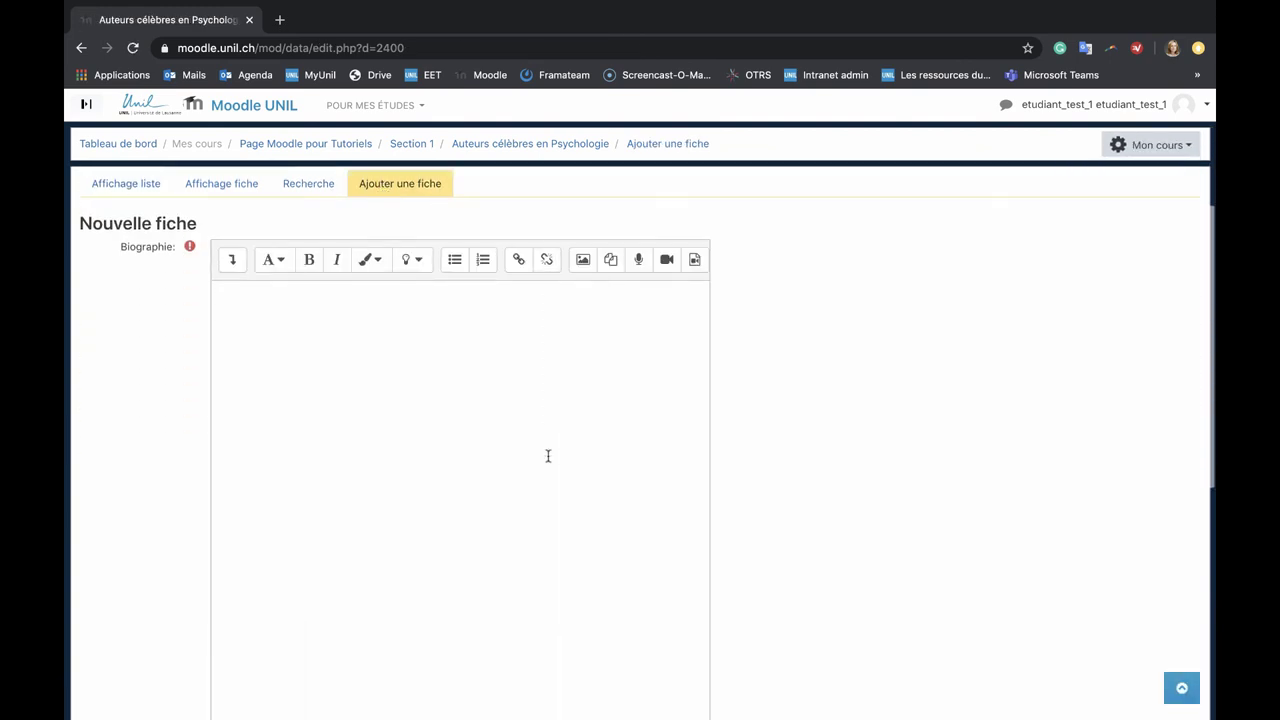
scroll(548, 458, "down", 5)
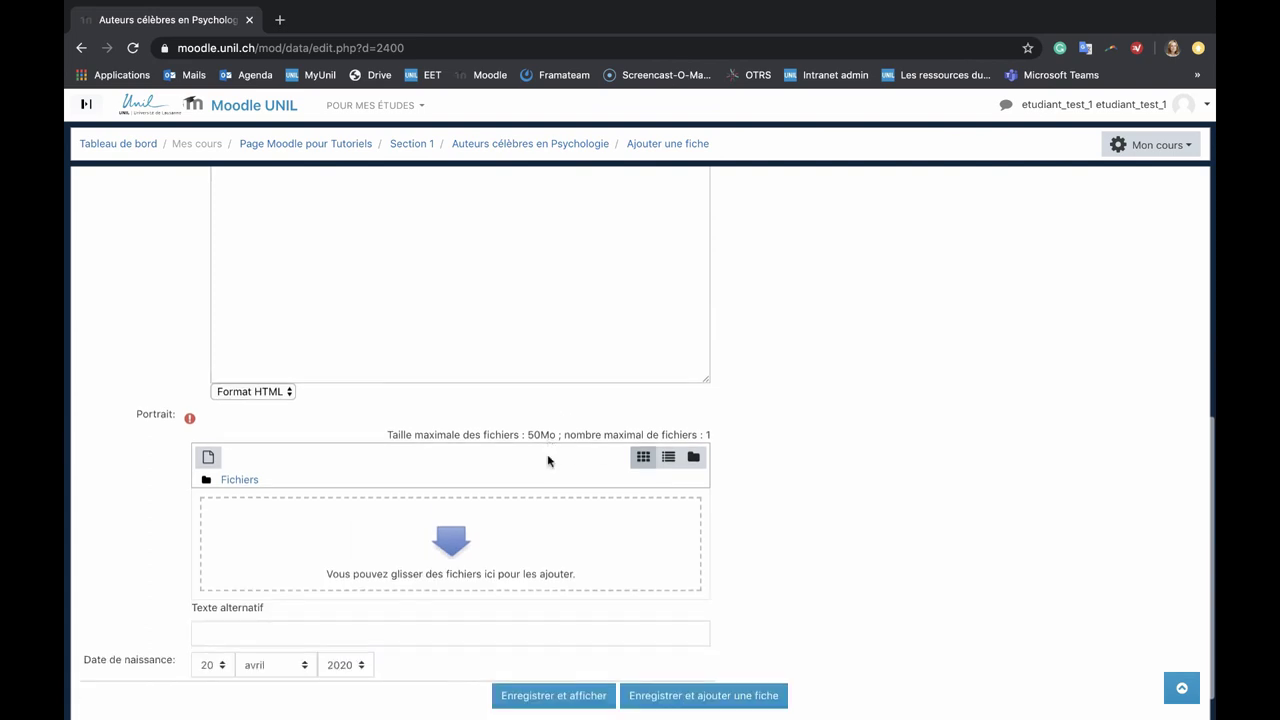
scroll(548, 460, "up", 10)
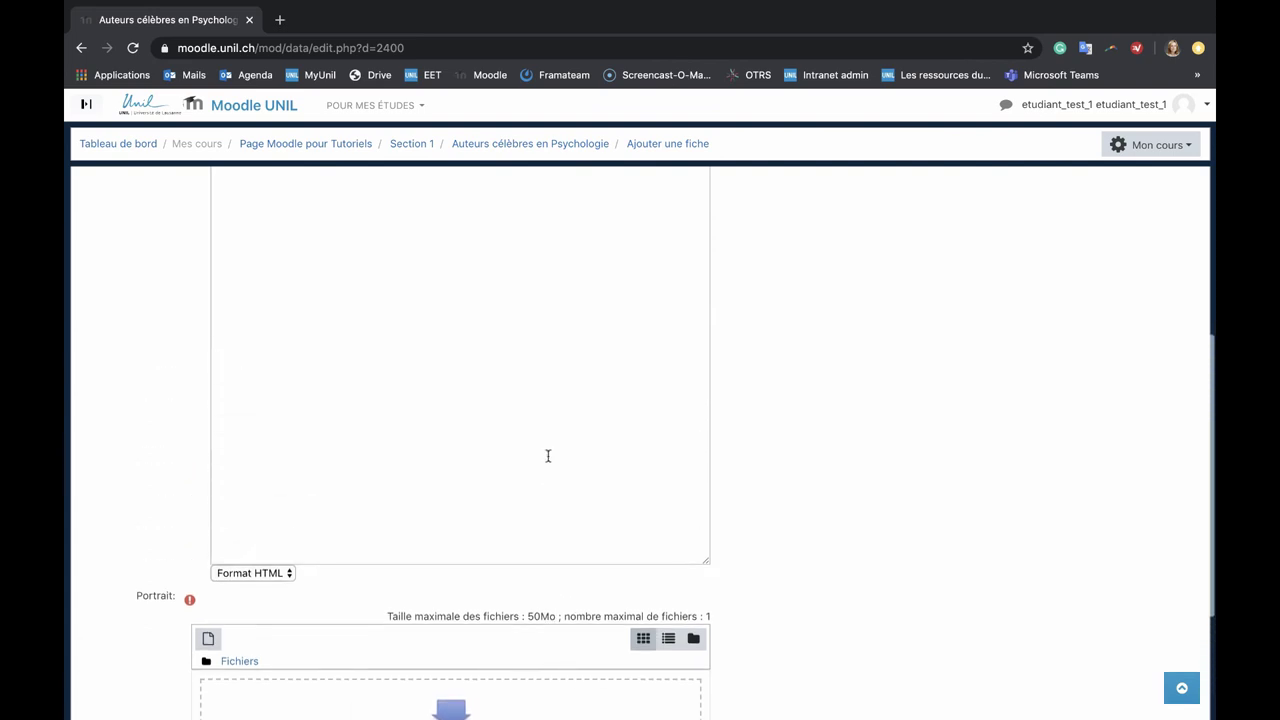
scroll(548, 456, "up", 1)
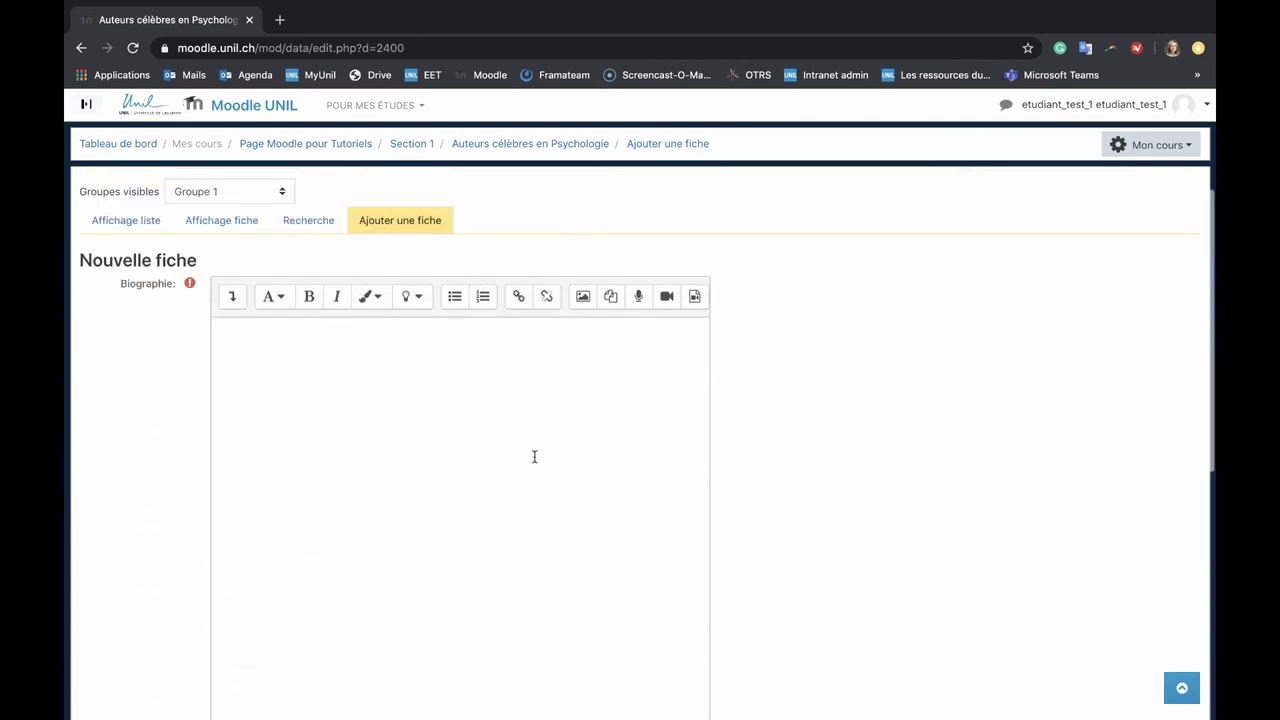
- Fill in the Biographie with the heading "Sigmund Freud" and a paragraph reading "Sigmund Freud était un médecin viennois..."
left_click(353, 412)
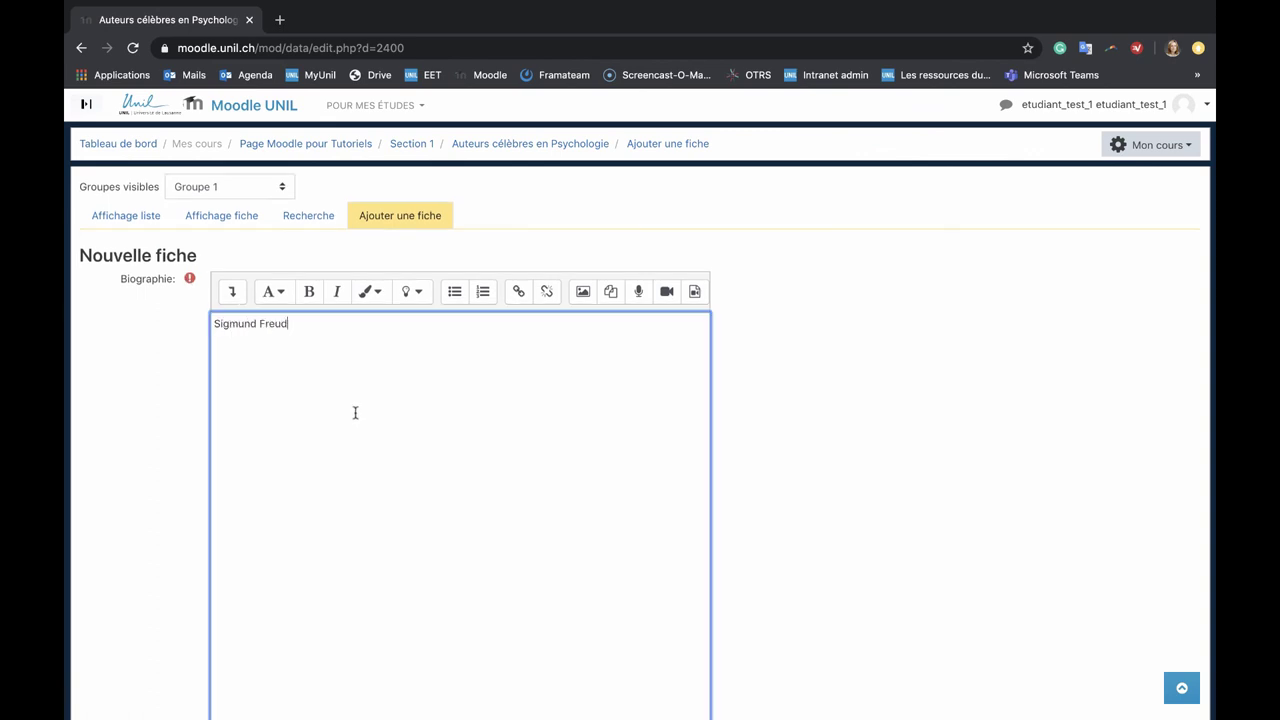
triple_click(276, 323)
left_click(271, 291)
left_click(347, 331)
left_click(272, 291)
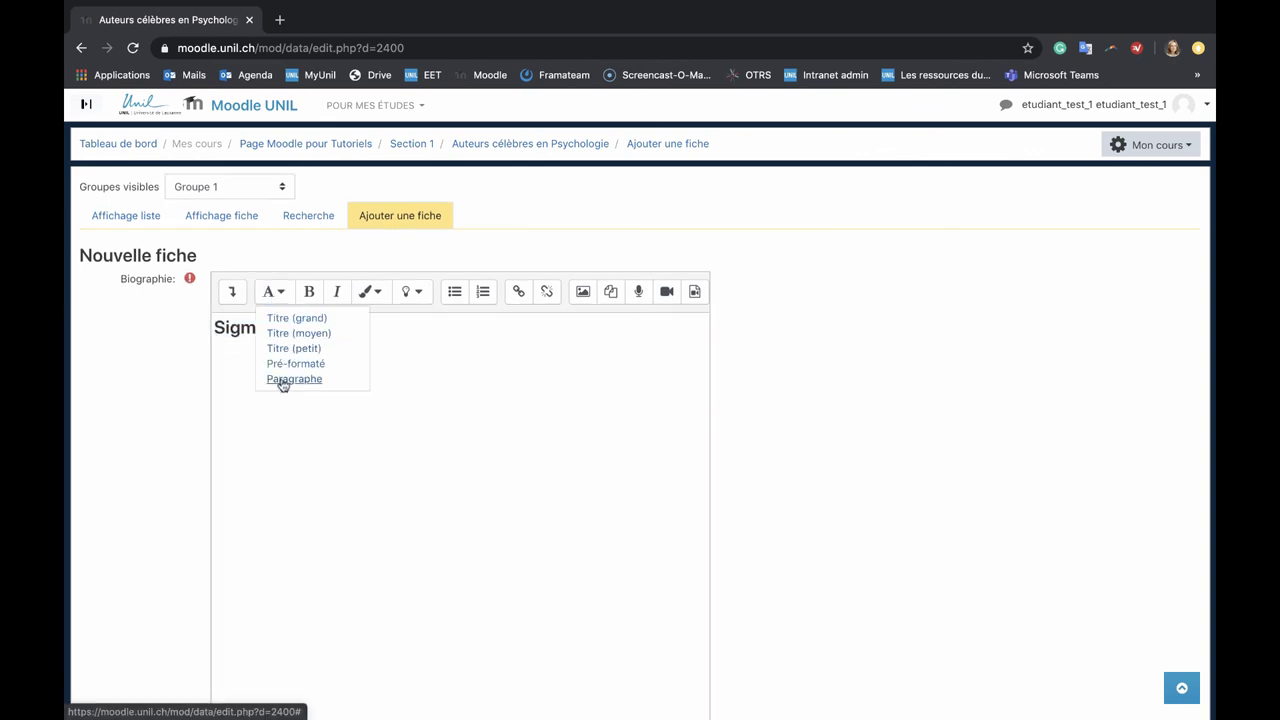
left_click(283, 380)
type("Sigmun")
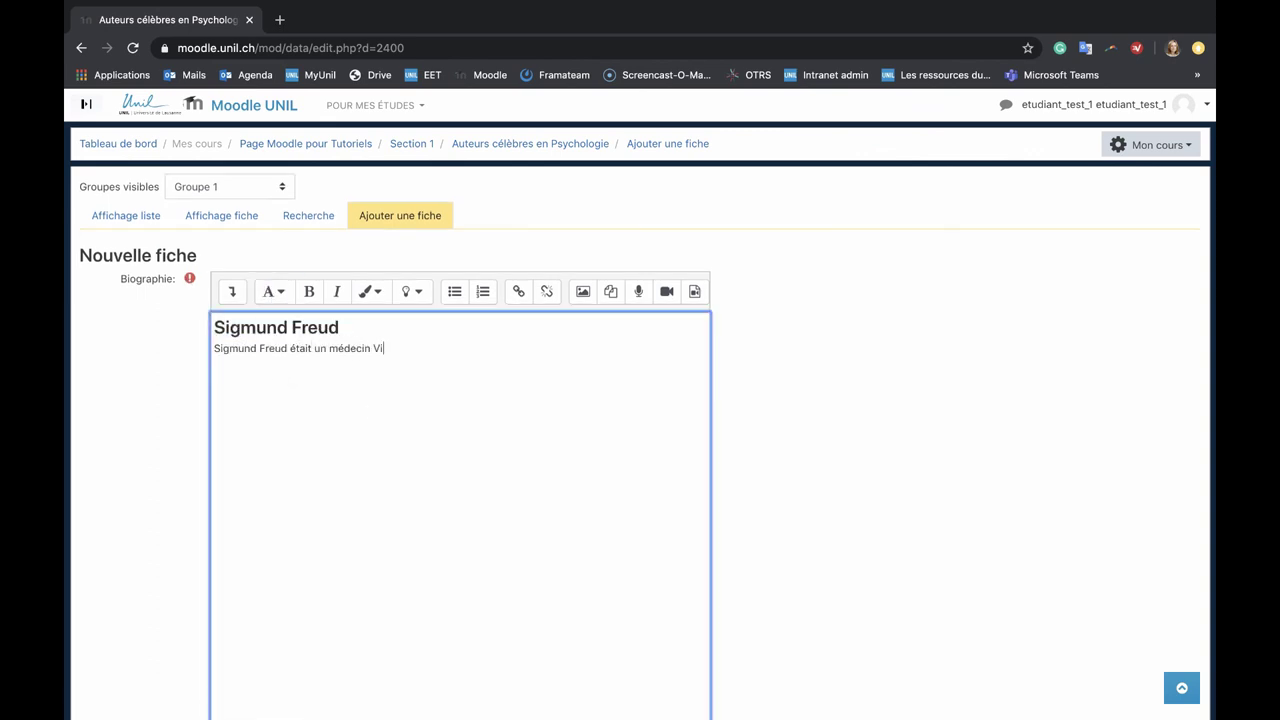
type("d Freud était un médecin viennois...")
- Upload the Photo Sigmund image as the Portrait and save the new entry
scroll(89, 457, "down", 5)
left_click(208, 570)
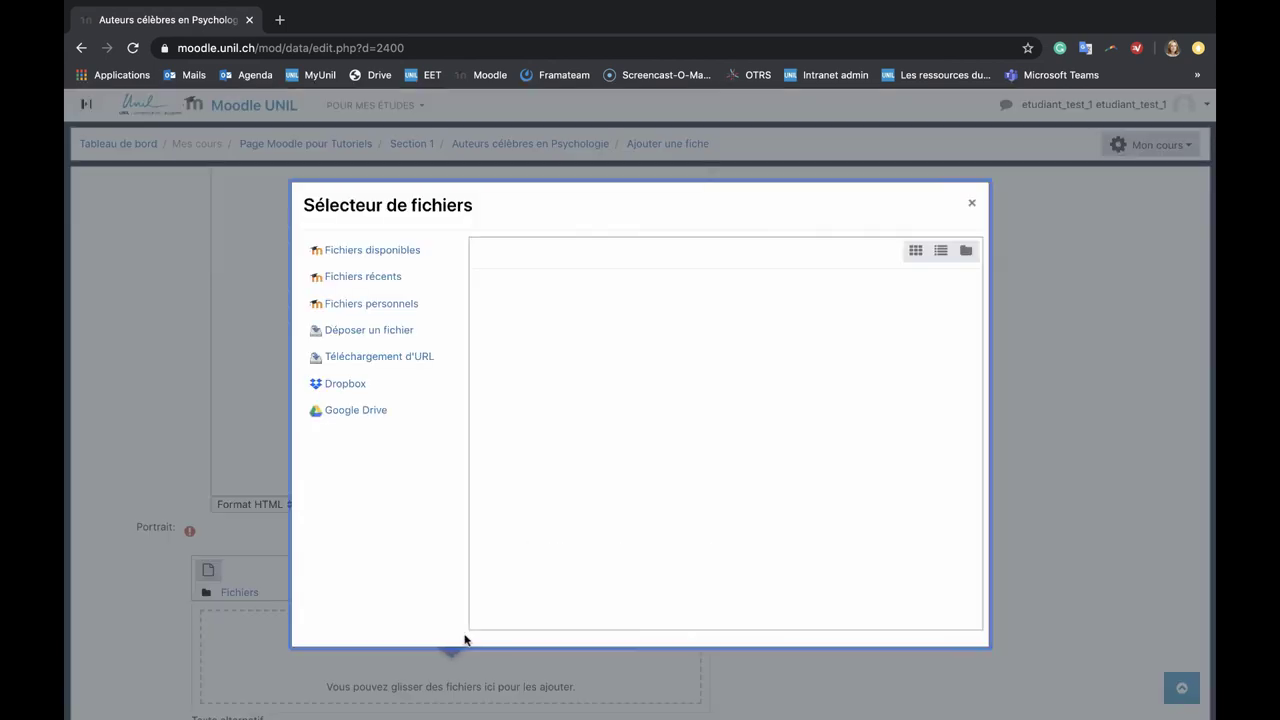
left_click(511, 368)
double_click(549, 74)
left_click(729, 551)
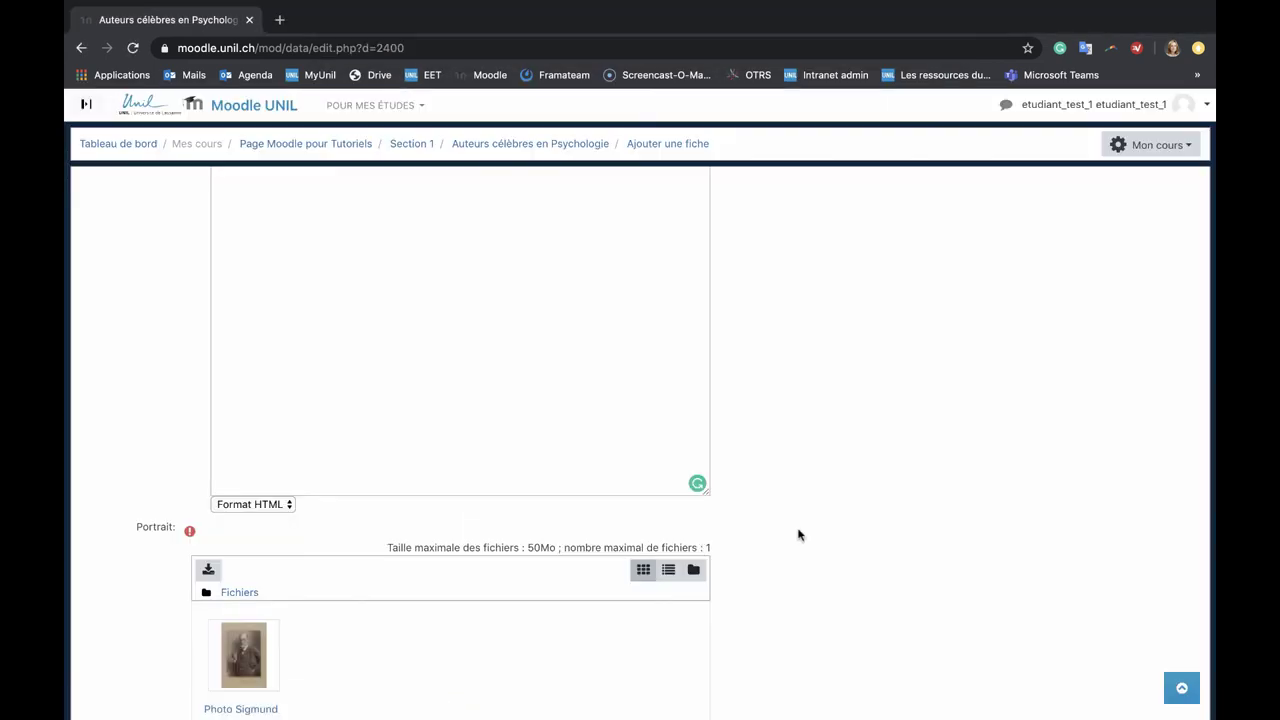
left_click(667, 660)
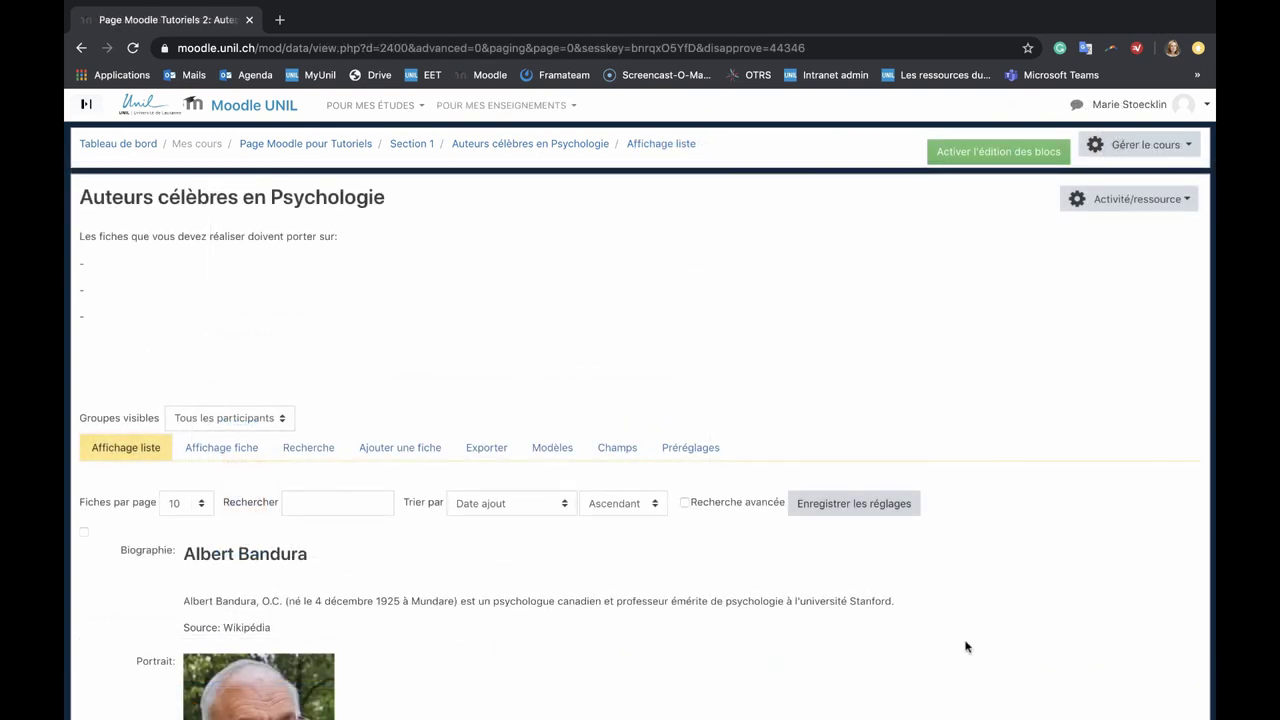
- Examine the student's Sigmund Freud entry at the end of the list from the teacher's view
scroll(966, 647, "down", 3)
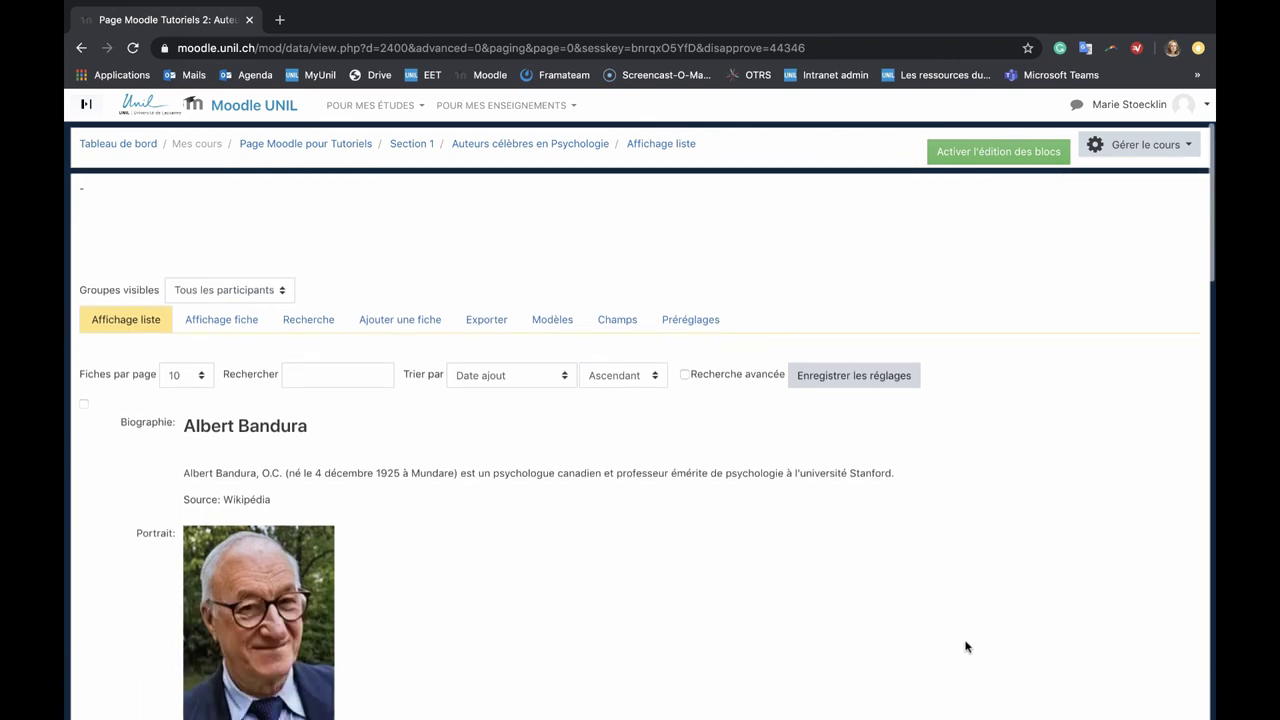
scroll(966, 647, "down", 12)
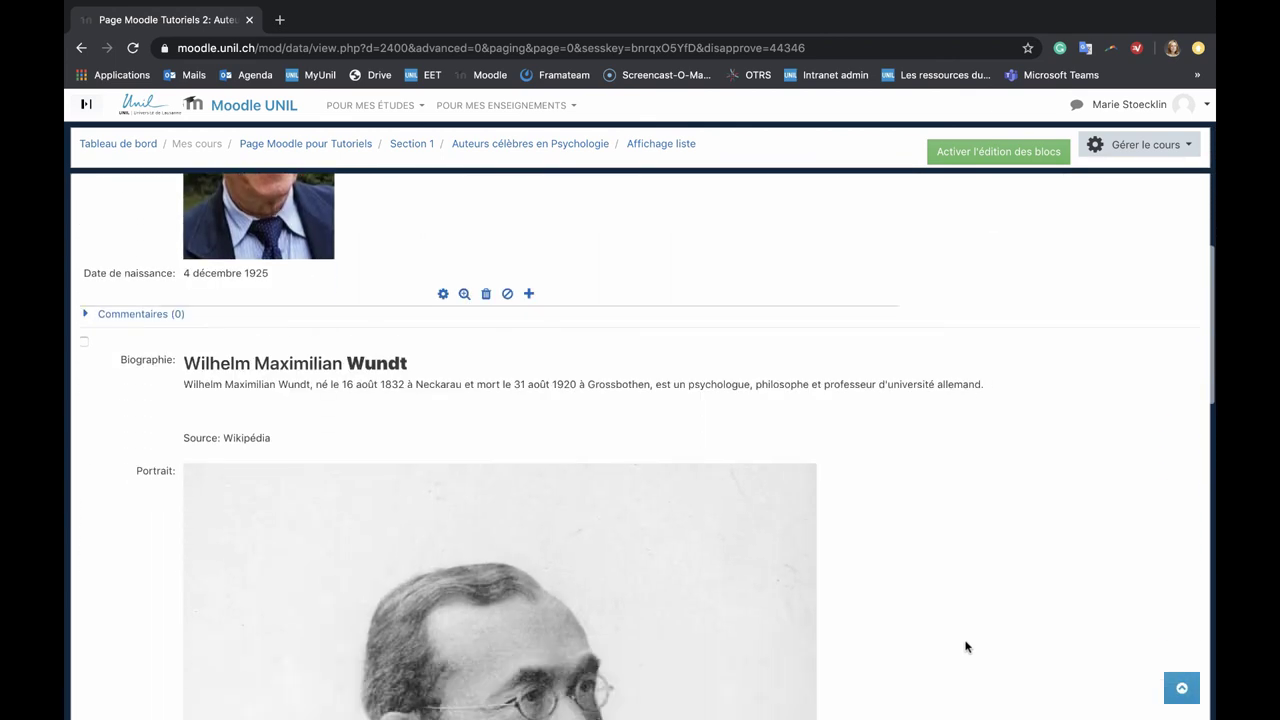
scroll(966, 647, "down", 10)
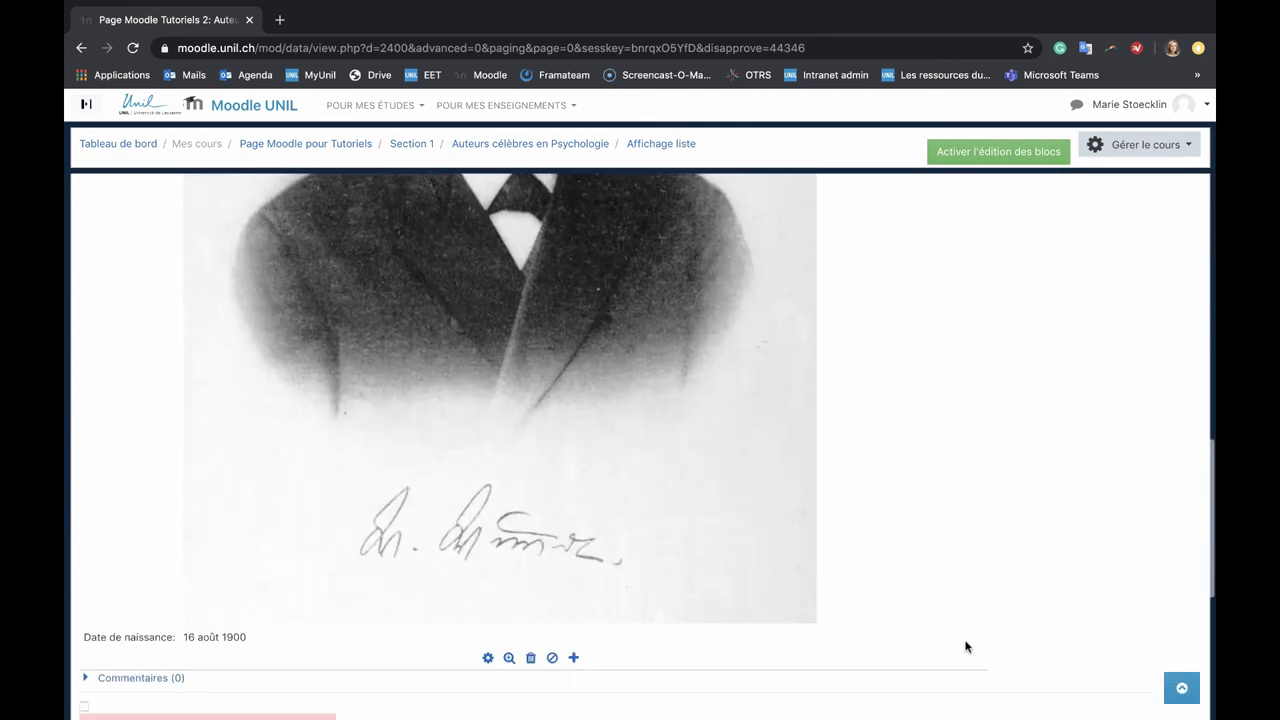
scroll(966, 647, "down", 1)
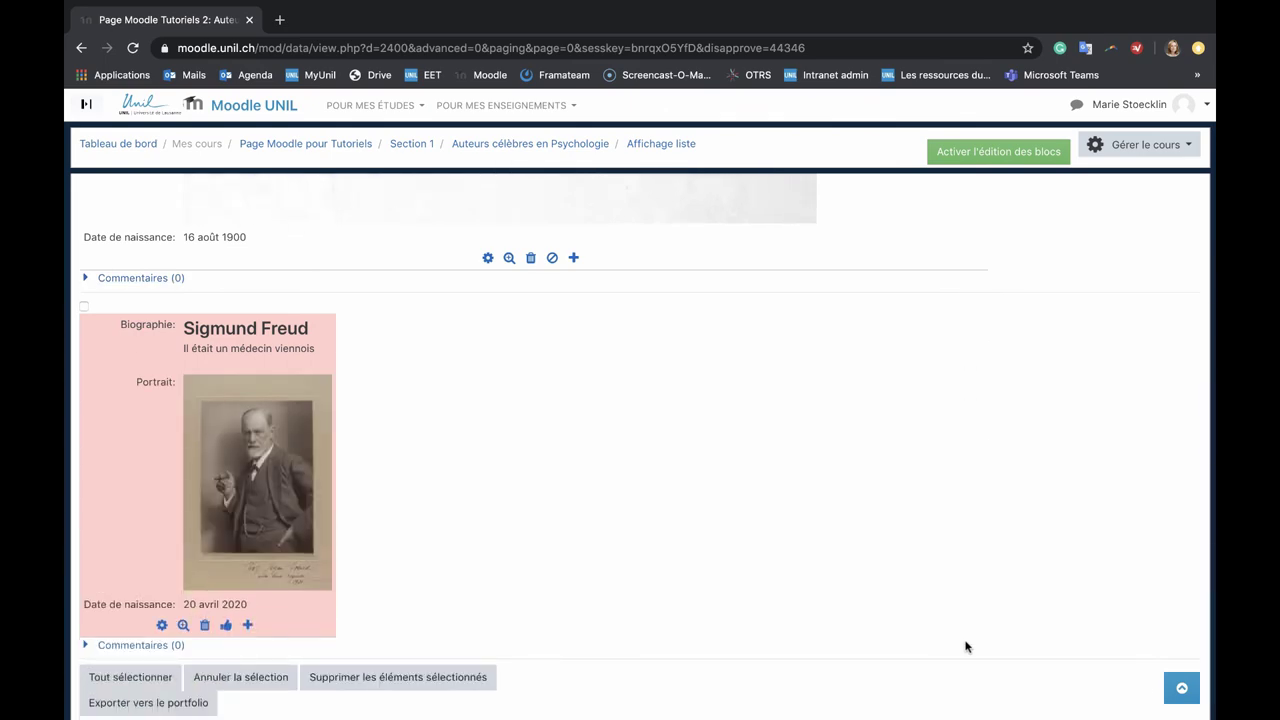
scroll(966, 647, "down", 1)
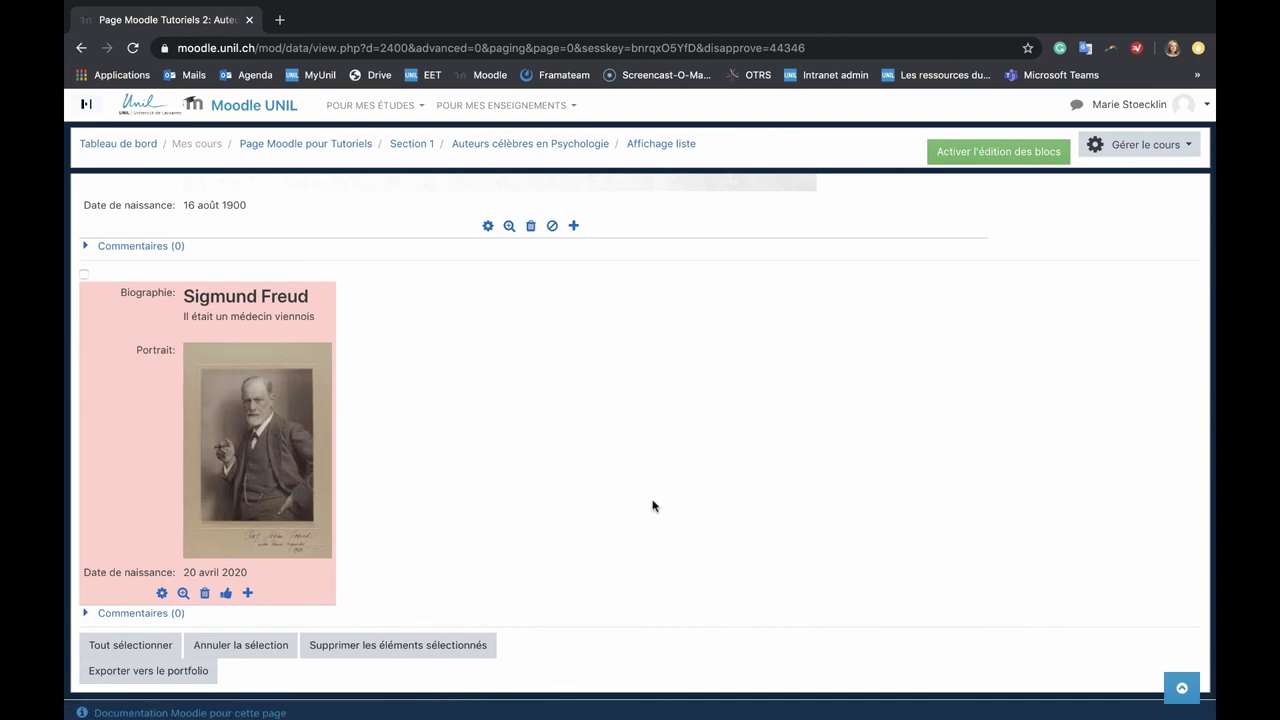